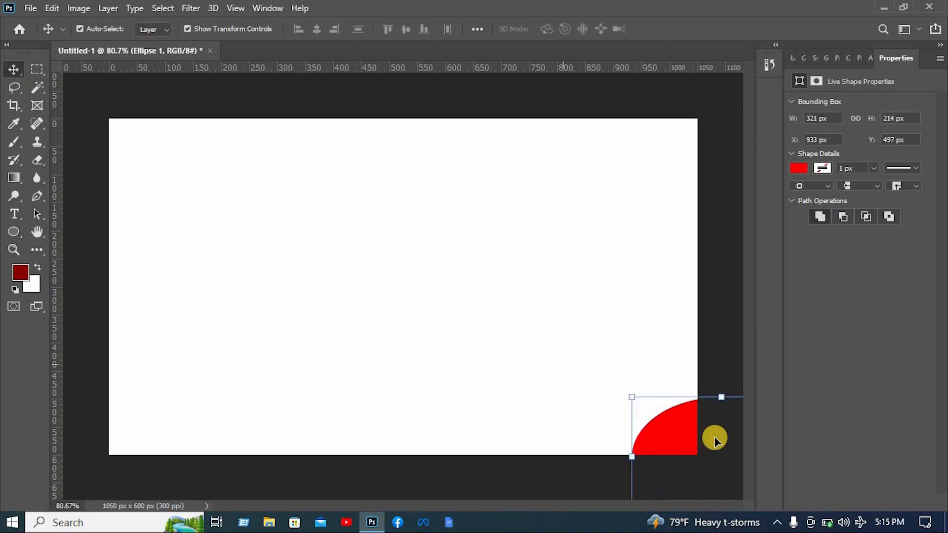
Enlarge the red ellipse in the canvas's lower-right corner and warp it into a broad, smooth hill along the bottom edge
drag(633, 436, 617, 431)
drag(657, 380, 704, 309)
right_click(677, 401)
click(701, 239)
drag(572, 435, 449, 426)
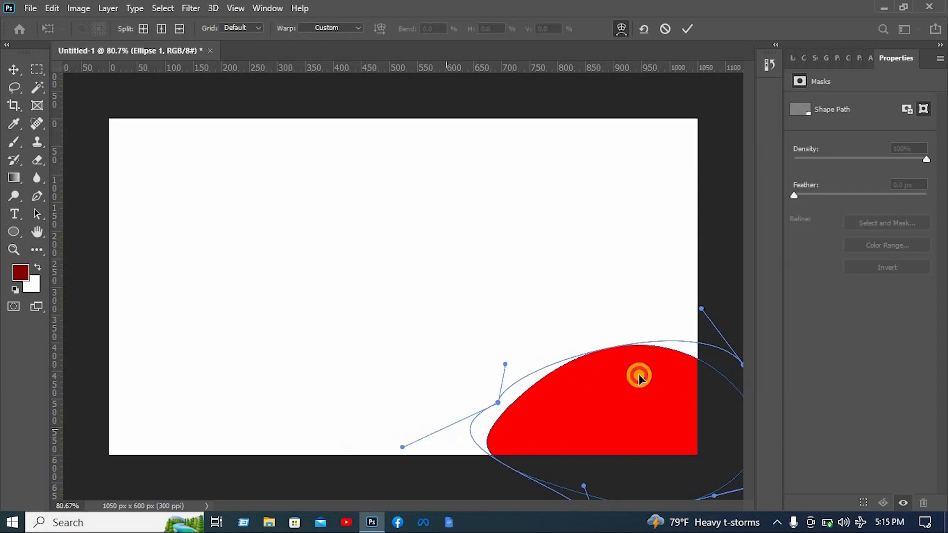
drag(640, 375, 590, 423)
click(687, 28)
Add a duplicate of the red ellipse filled with blue (RGB 0, 18, 255) and stack it beneath the original
click(793, 57)
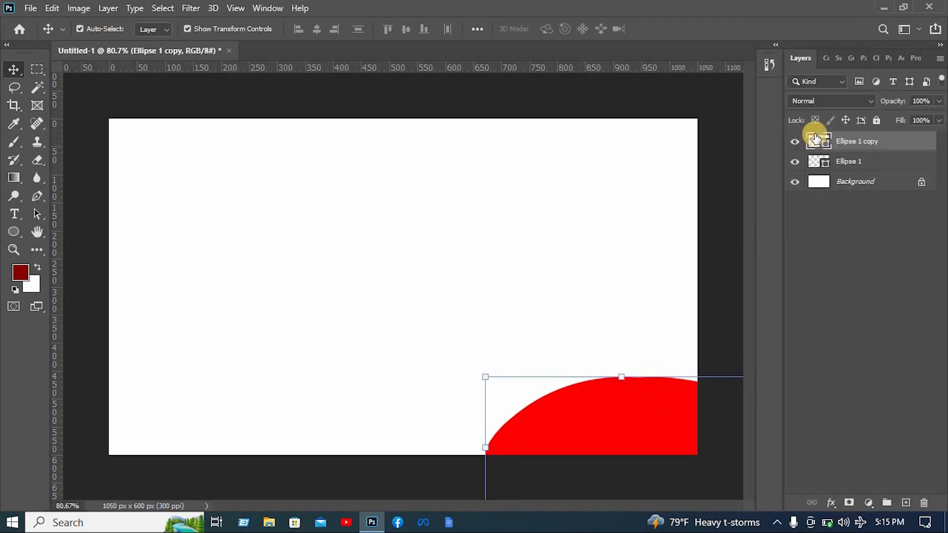
double_click(815, 137)
click(682, 244)
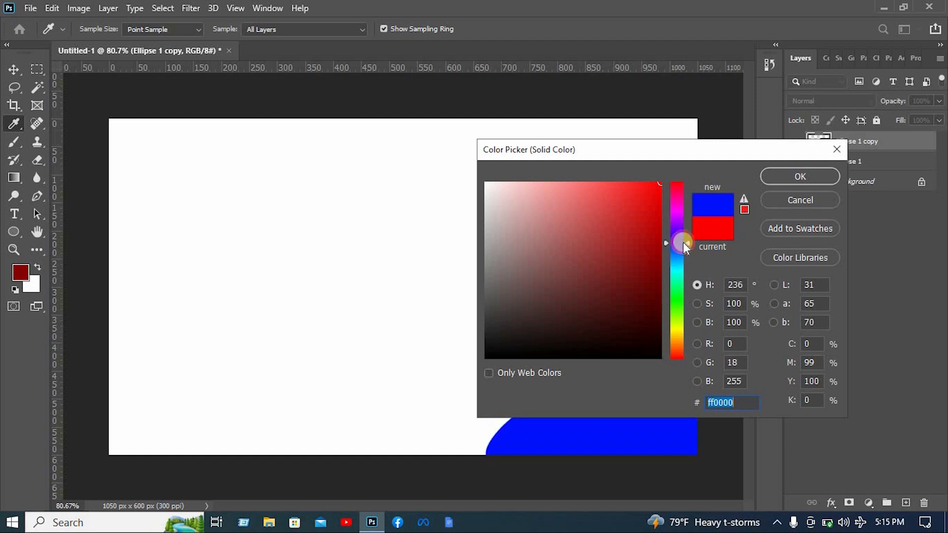
click(796, 176)
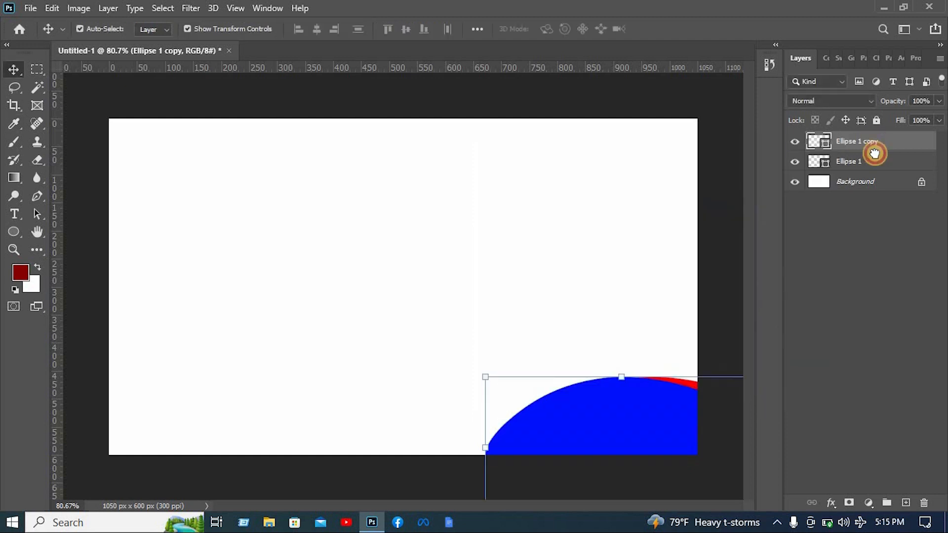
drag(875, 153, 874, 175)
Rotate the blue ellipse and offset it from the red one so a blue band borders the red ellipse's upper edge
drag(551, 403, 564, 395)
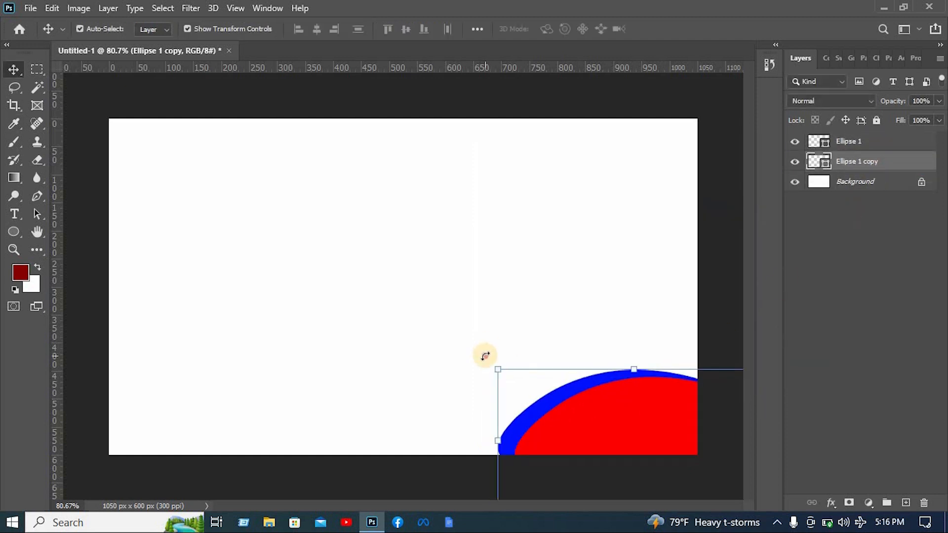
drag(486, 355, 471, 389)
drag(668, 362, 669, 365)
mouse_move(692, 319)
mouse_down()
mouse_move(682, 315)
mouse_move(689, 317)
mouse_up()
drag(666, 379, 659, 418)
key(Return)
shift+click(651, 396)
Draw a closed red S-shaped wave about 722 by 441 px with the Pen tool, from the canvas's bottom edge past its right edge
click(44, 198)
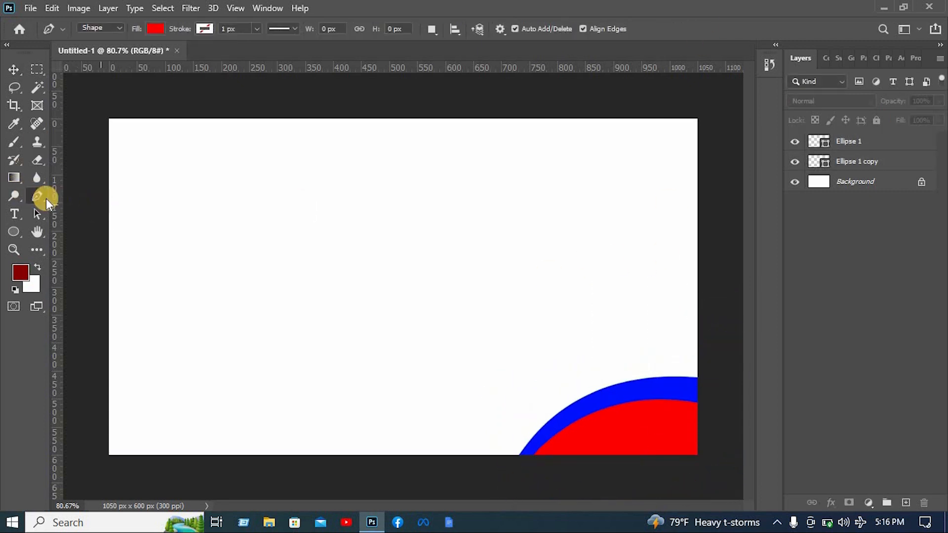
click(706, 262)
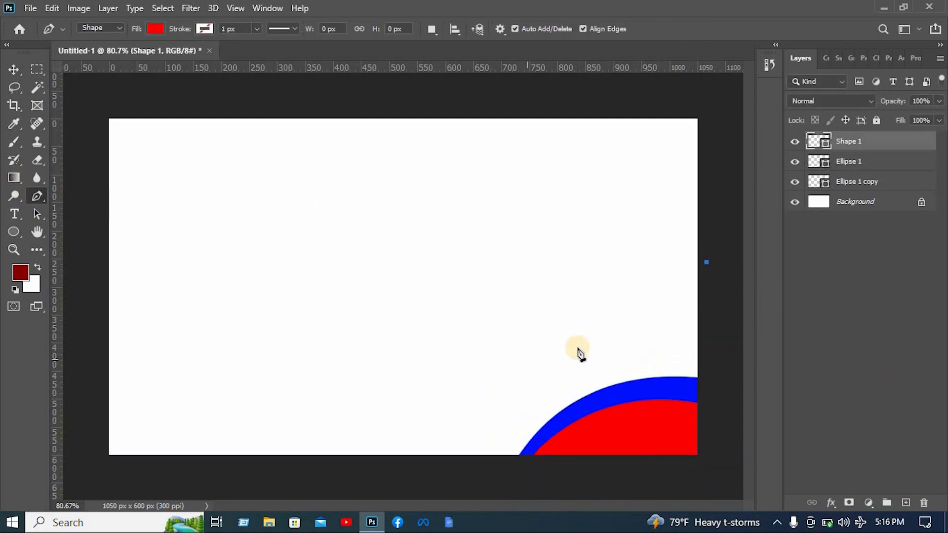
drag(508, 318, 478, 413)
drag(366, 441, 240, 464)
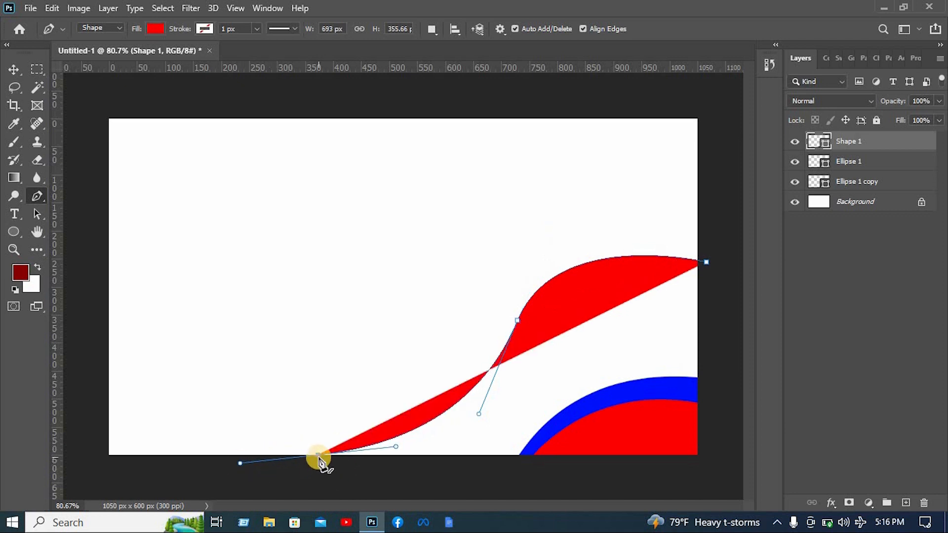
click(320, 453)
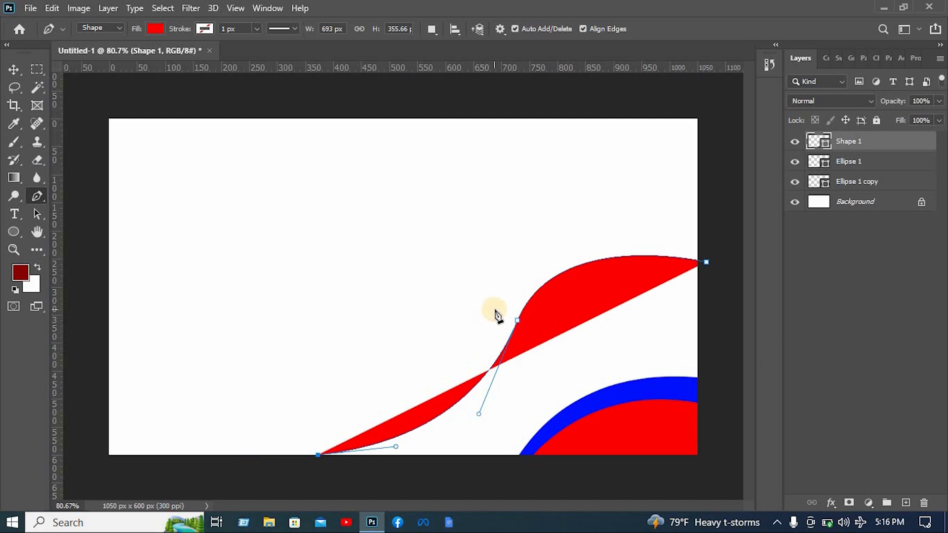
drag(504, 311, 510, 192)
drag(722, 231, 764, 268)
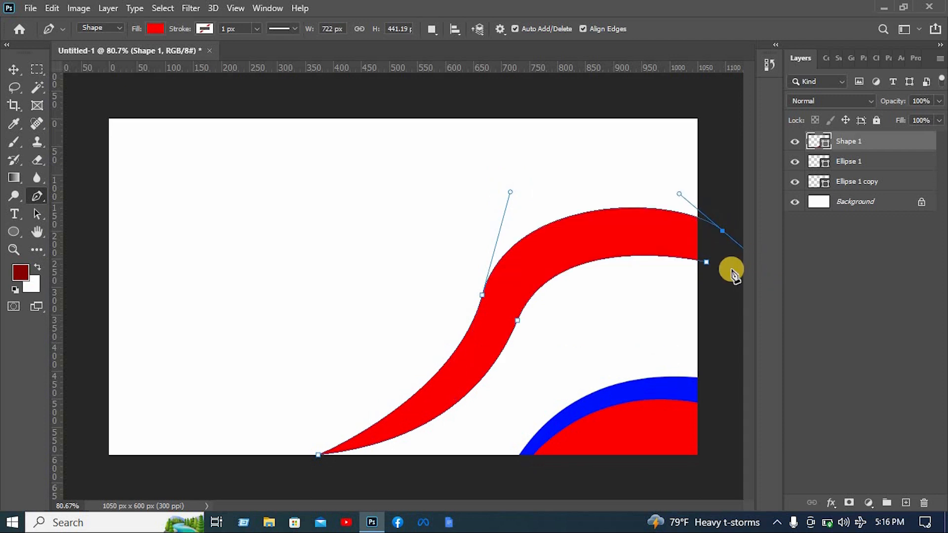
click(722, 231)
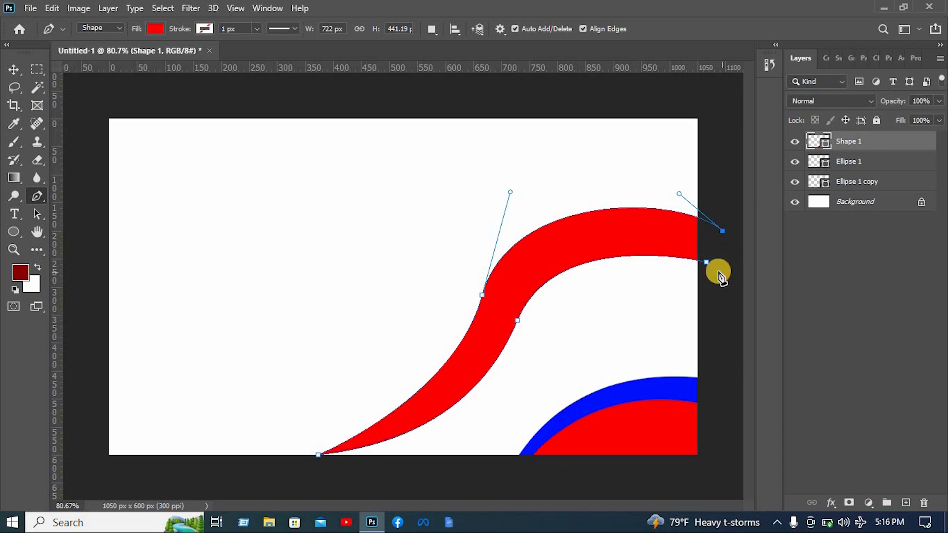
click(706, 262)
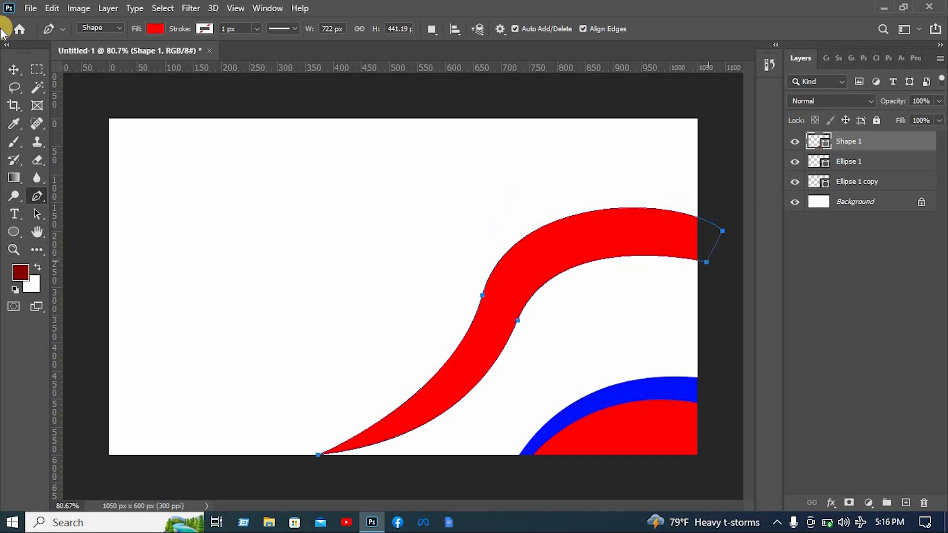
Scale down the red wave and reposition it so its tip meets the bottom edge and its wide end crosses the right edge
click(19, 80)
mouse_move(631, 218)
mouse_down()
mouse_move(639, 233)
mouse_move(634, 218)
mouse_up()
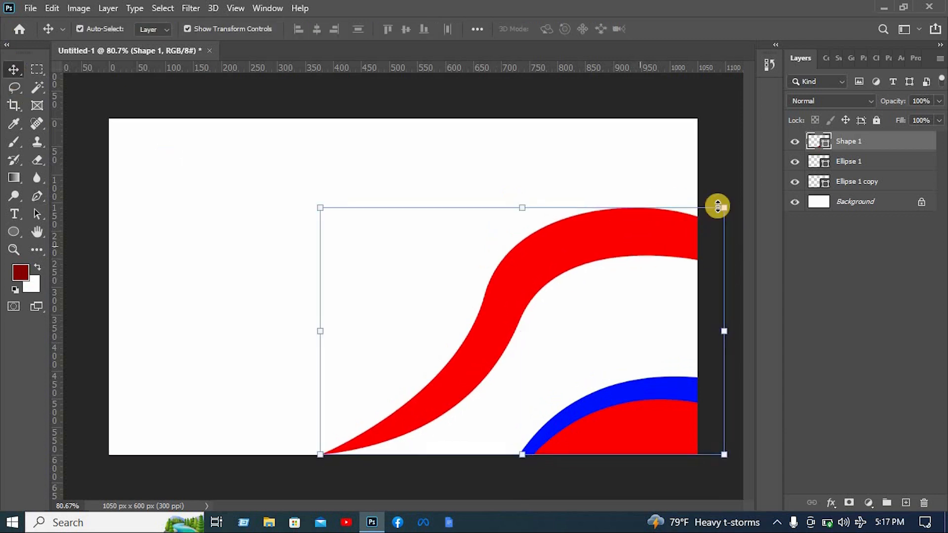
drag(724, 209, 707, 217)
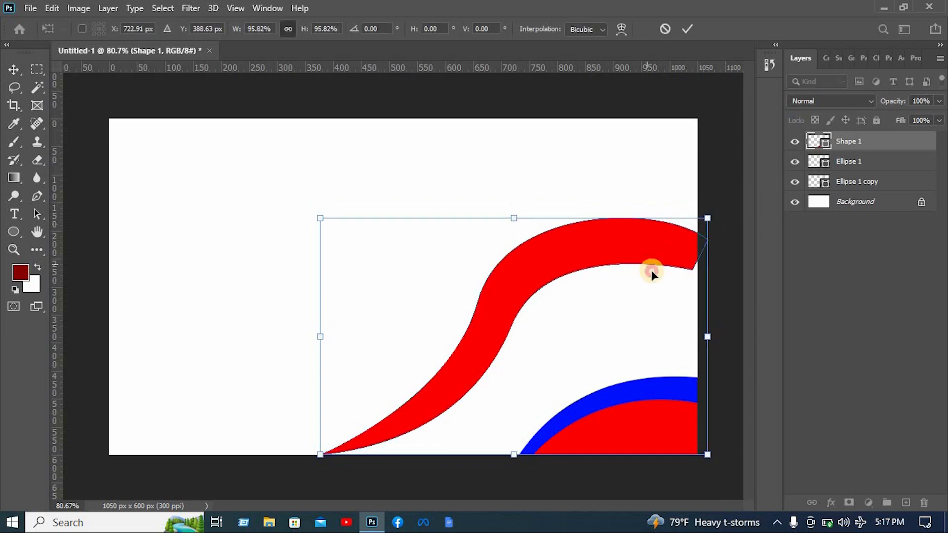
drag(651, 271, 659, 327)
drag(716, 258, 682, 278)
drag(631, 313, 665, 279)
click(689, 30)
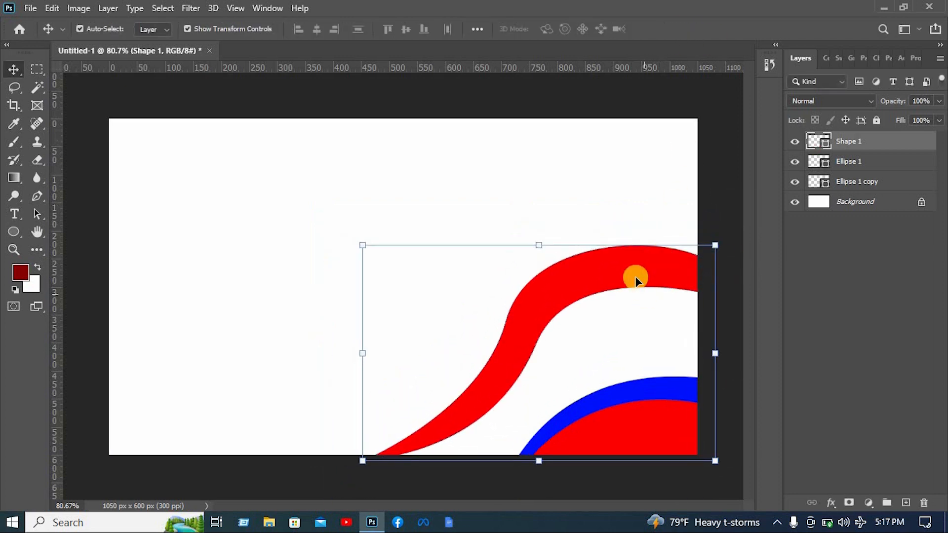
Add a duplicate of the red wave slightly above it, filled with cyan #00fff0 and stacked beneath the original
drag(636, 274, 636, 250)
key(ctrl+j)
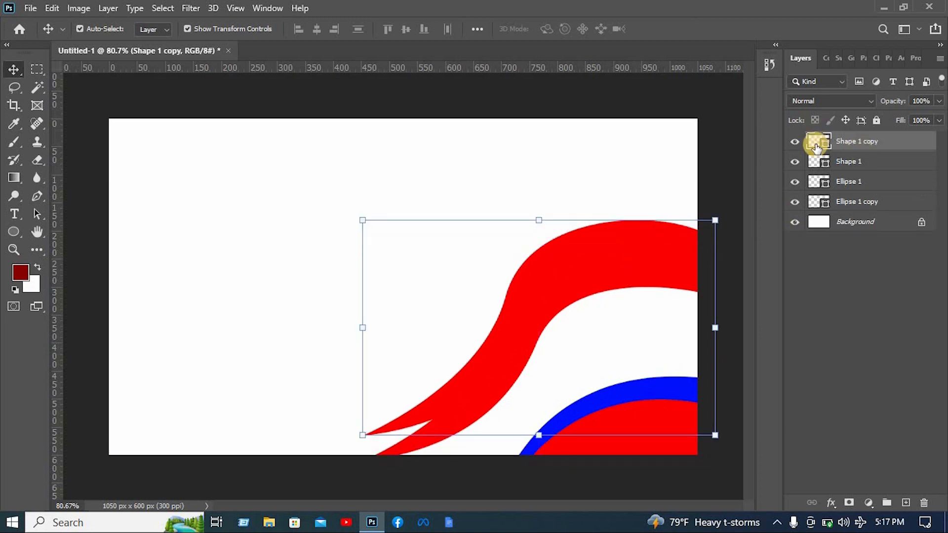
double_click(816, 145)
click(679, 272)
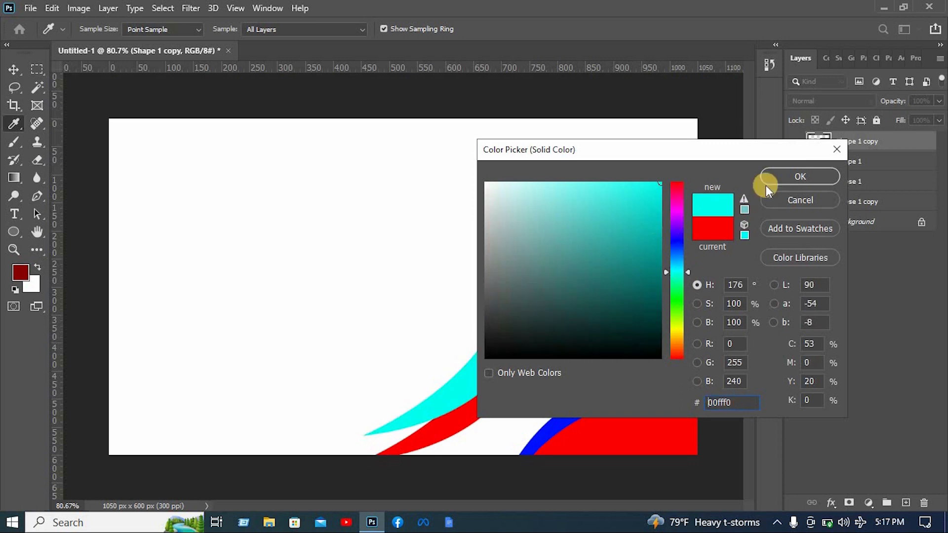
click(800, 176)
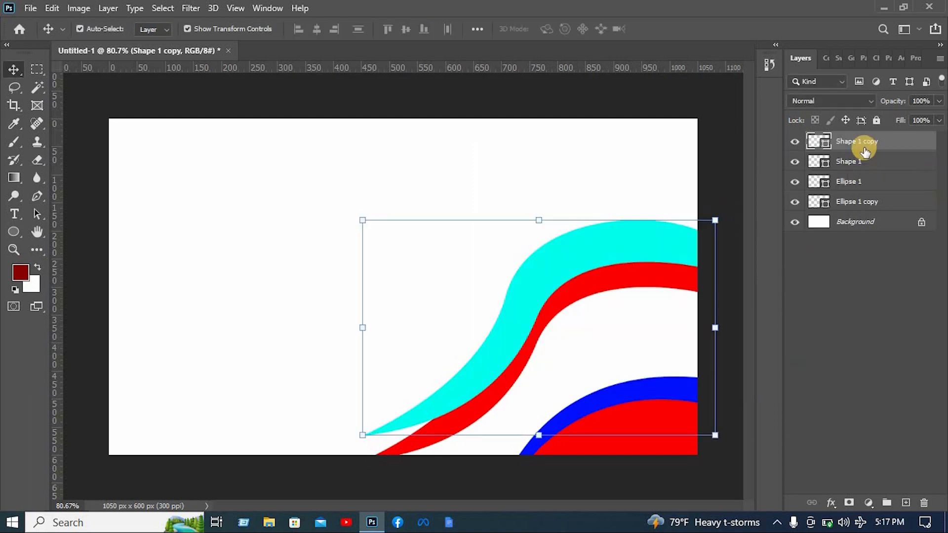
drag(865, 153, 865, 178)
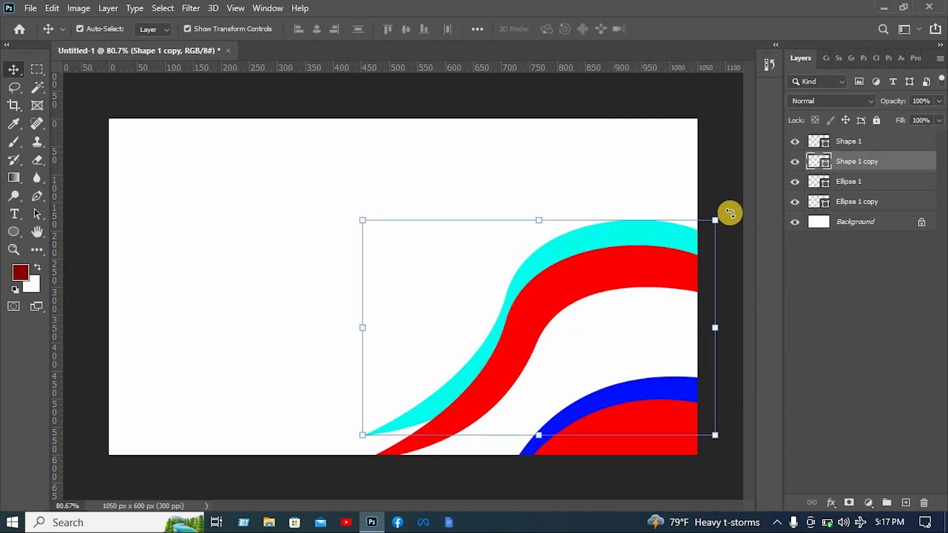
Rotate the cyan wave by -7.80° and shift it about 30 px to the left
drag(730, 213, 721, 186)
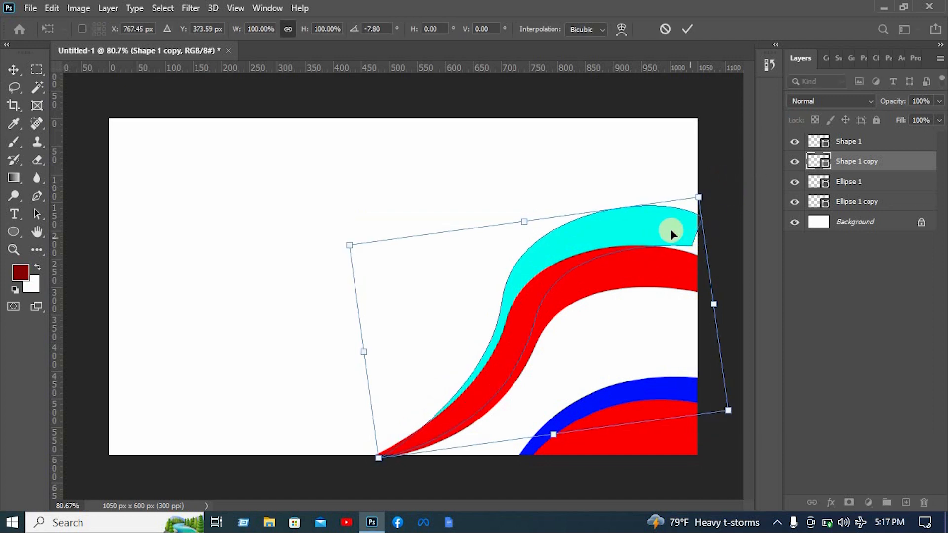
drag(670, 229, 653, 230)
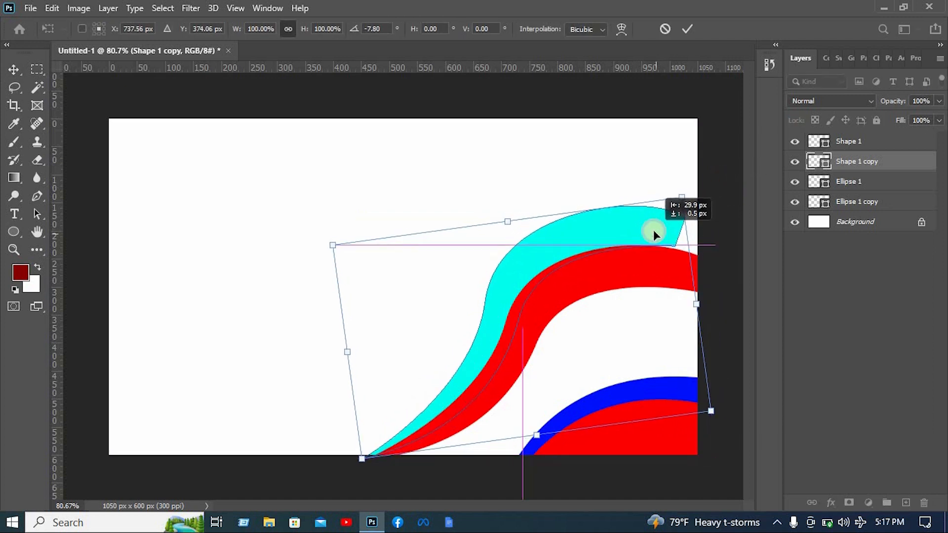
click(687, 29)
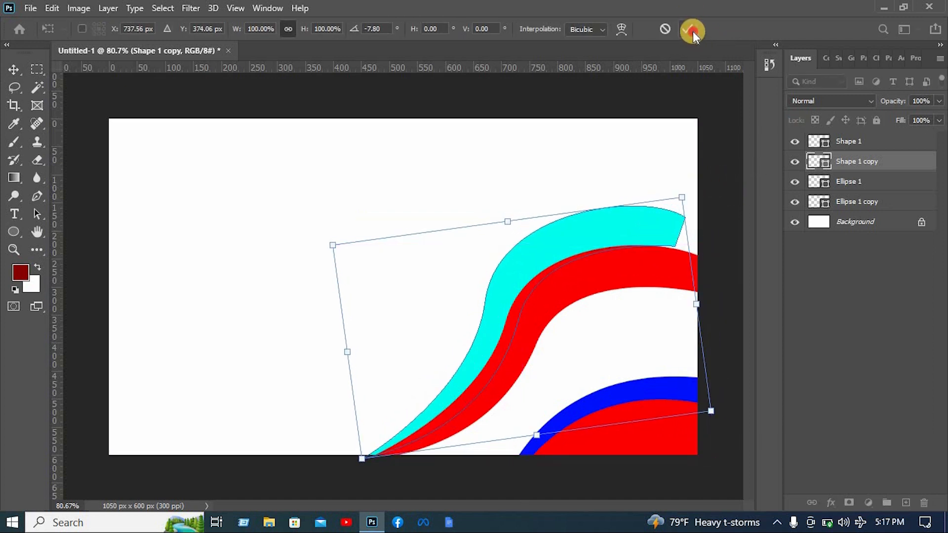
Warp the wide end of the cyan wave so it extends beyond the canvas's right edge
click(687, 203)
right_click(652, 228)
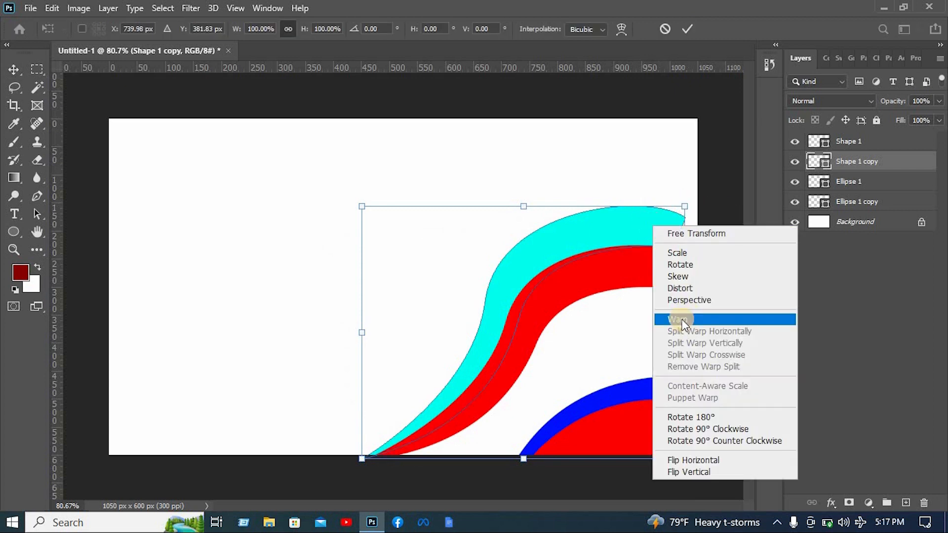
click(683, 317)
drag(684, 290, 740, 287)
drag(686, 206, 664, 306)
key(Return)
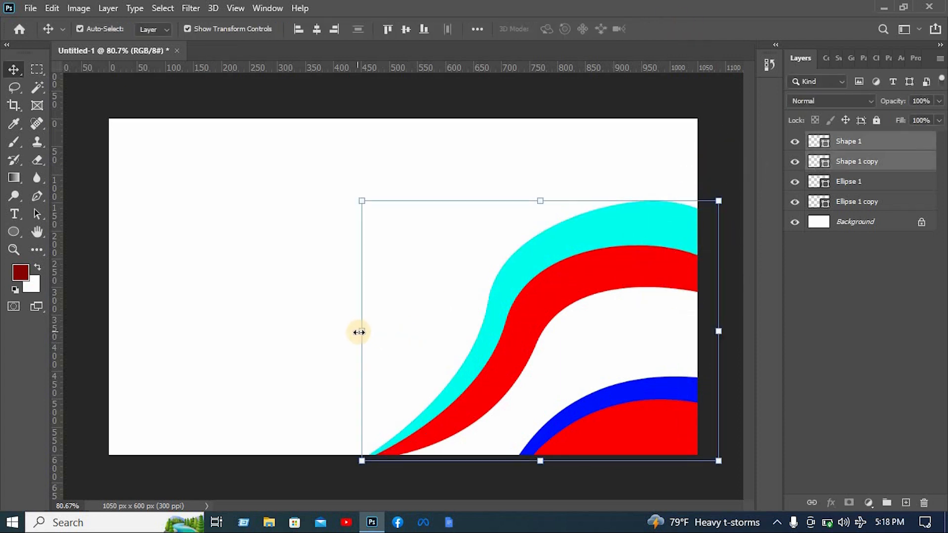
Stretch the red and cyan waves together to 106.79% width toward the left
drag(354, 332, 335, 332)
click(689, 29)
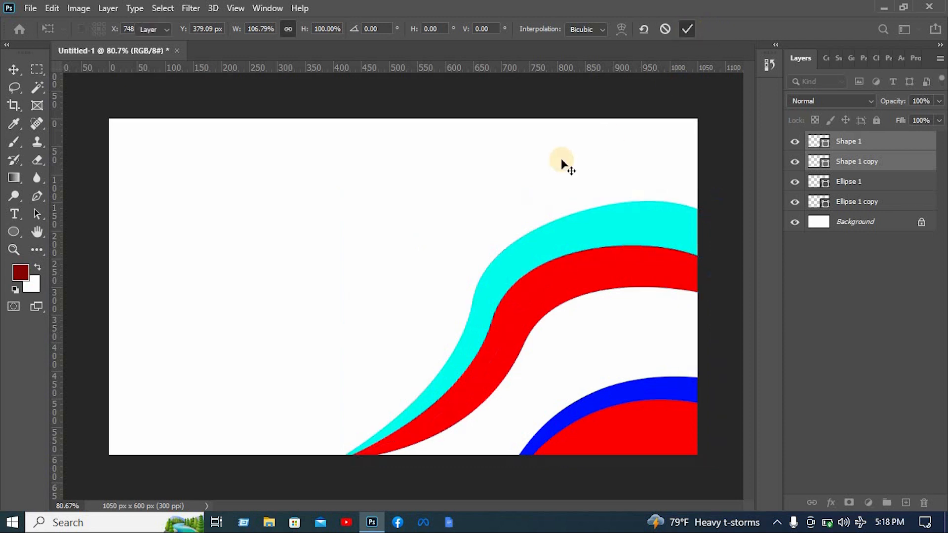
click(396, 154)
Draw a red triangle about 276 by 229 px over the canvas's lower-left corner with the Pen tool
click(37, 197)
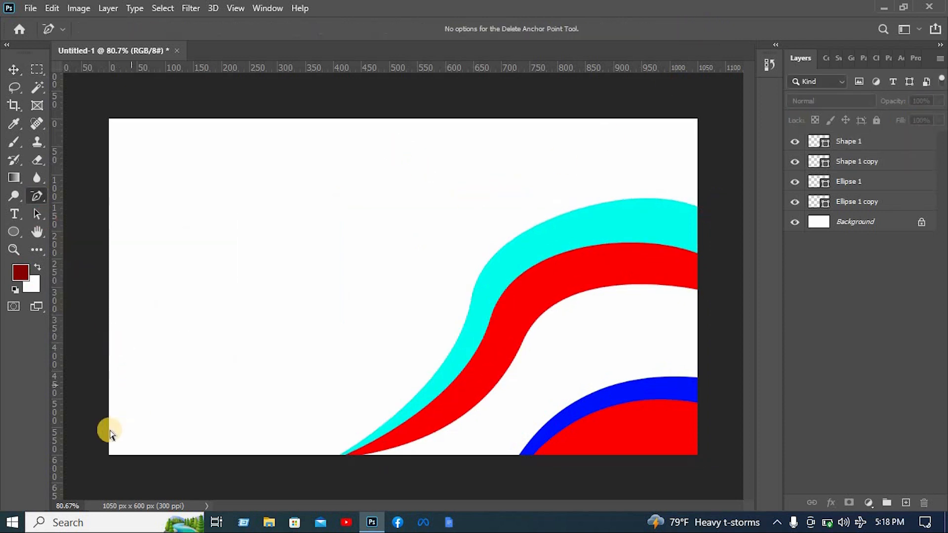
click(93, 349)
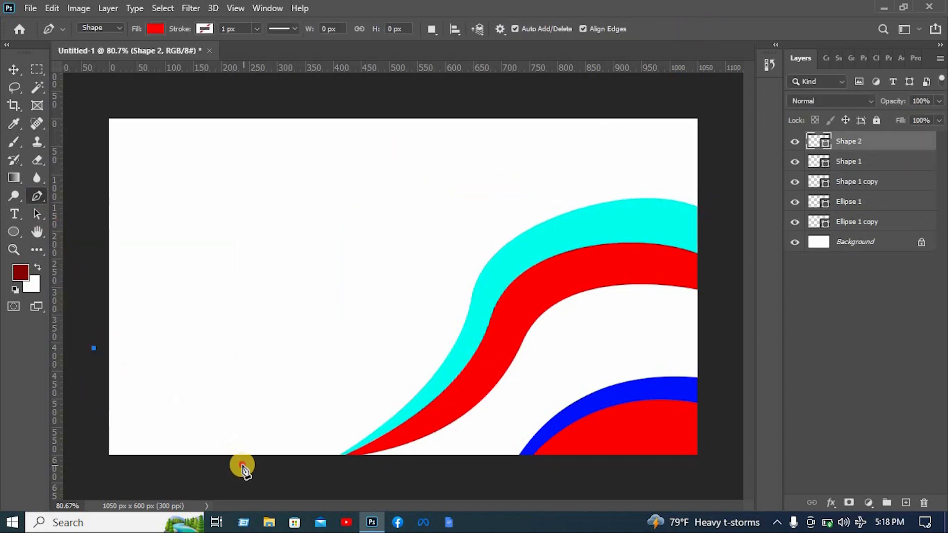
click(242, 465)
click(87, 477)
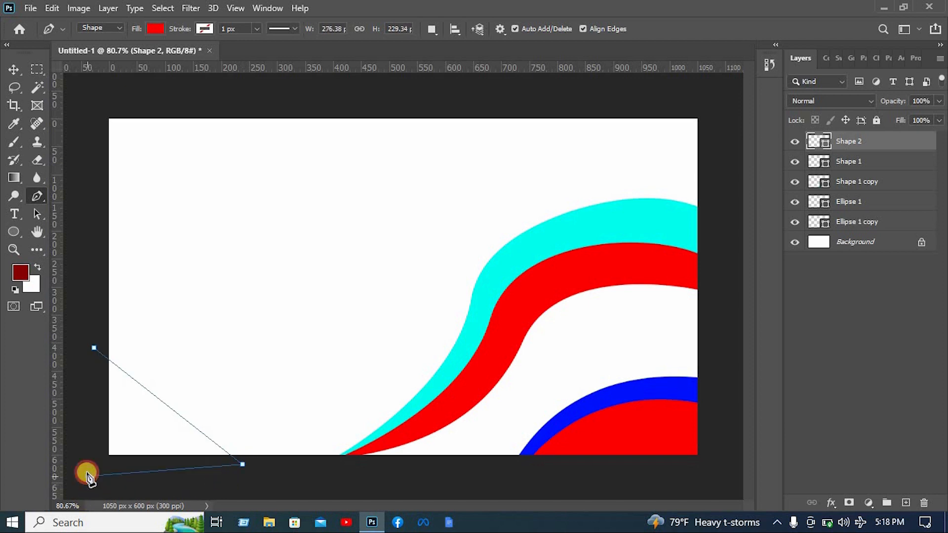
click(94, 349)
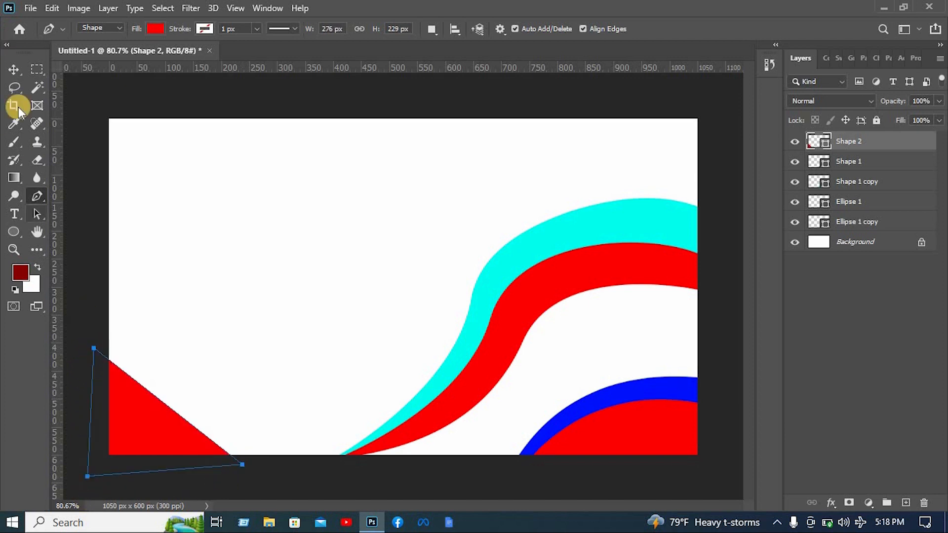
Rotate the red triangle by -5.33° and shift it slightly down and right in the canvas corner
click(14, 70)
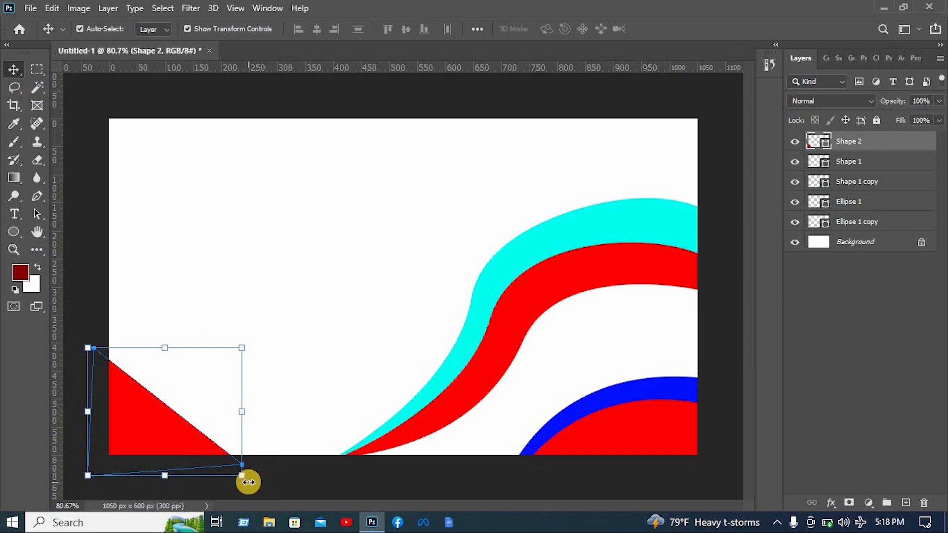
drag(261, 476, 262, 474)
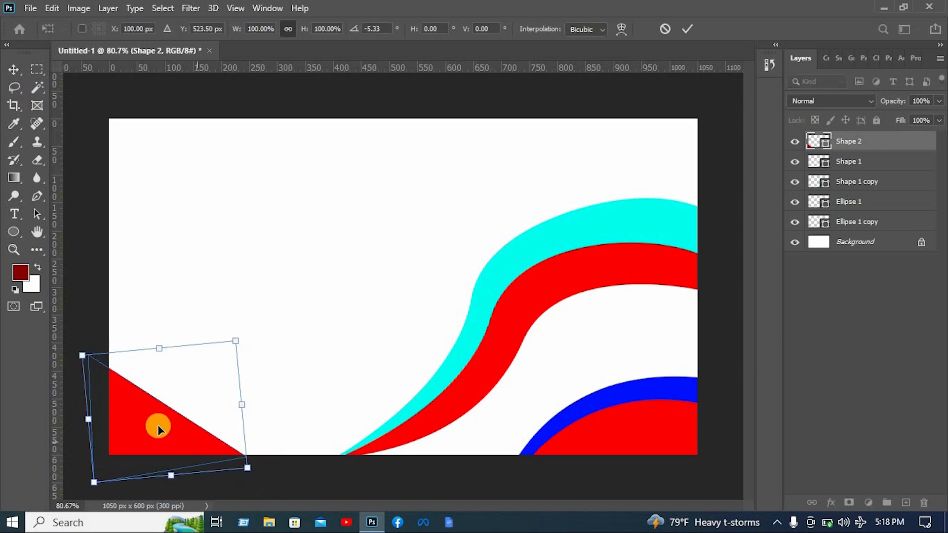
drag(159, 427, 165, 439)
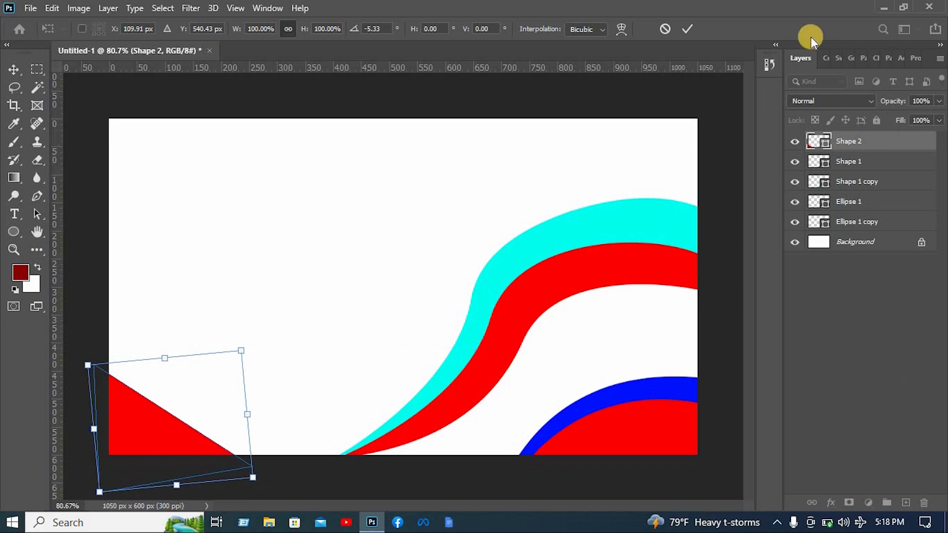
click(689, 29)
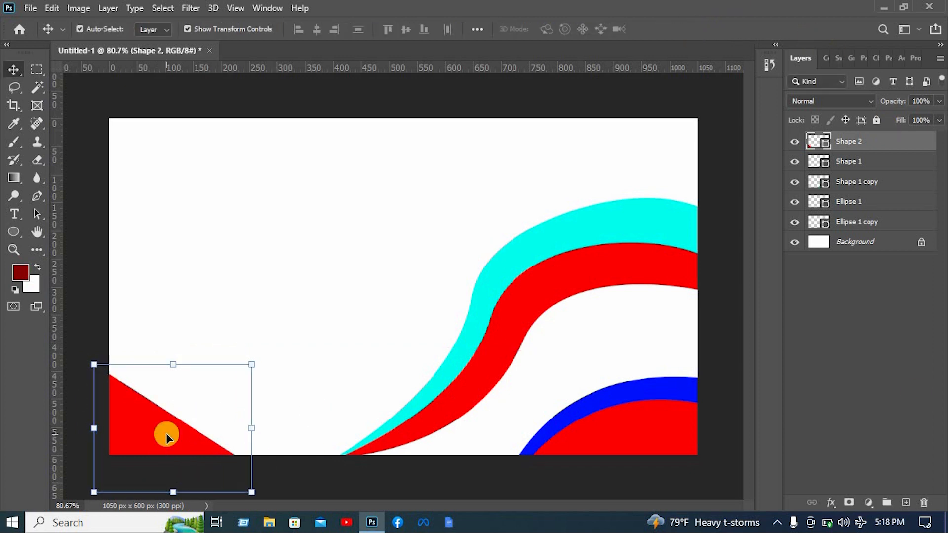
Add a copy of the red triangle offset down and left in #00fff0 cyan, and shift both triangles slightly up and right
drag(165, 434, 156, 446)
double_click(817, 143)
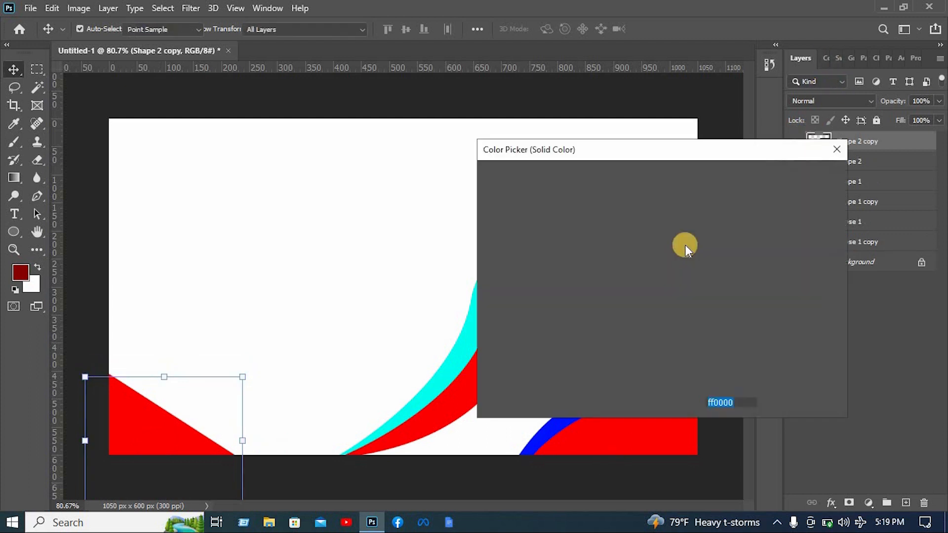
click(472, 322)
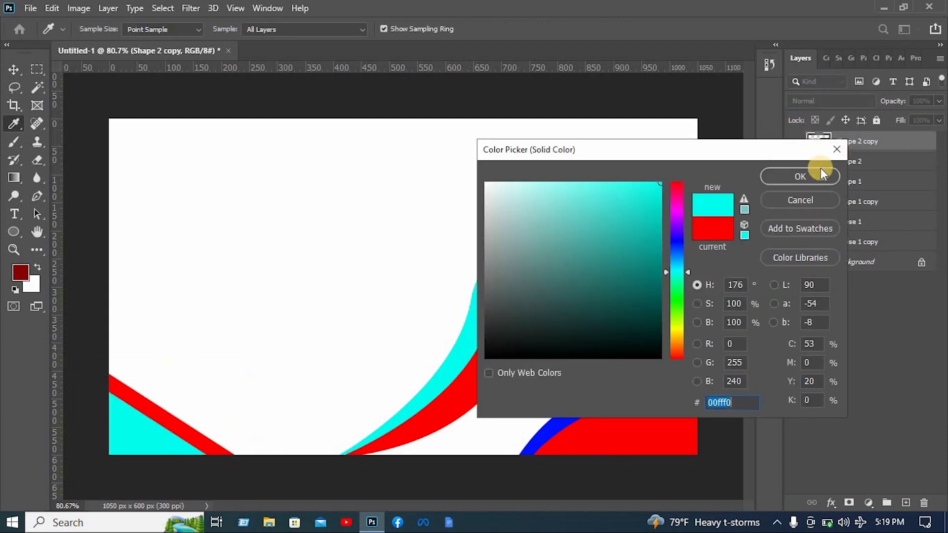
click(765, 188)
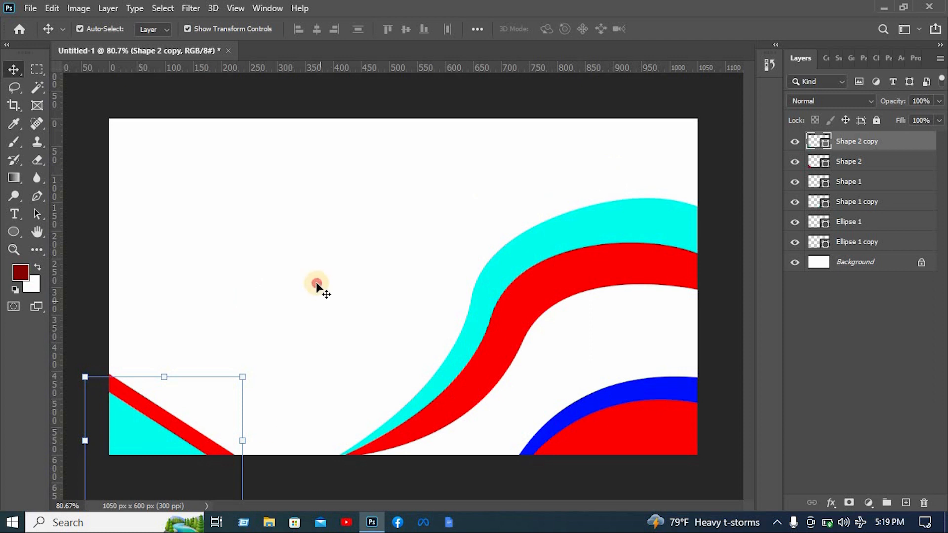
click(131, 475)
drag(264, 383, 163, 443)
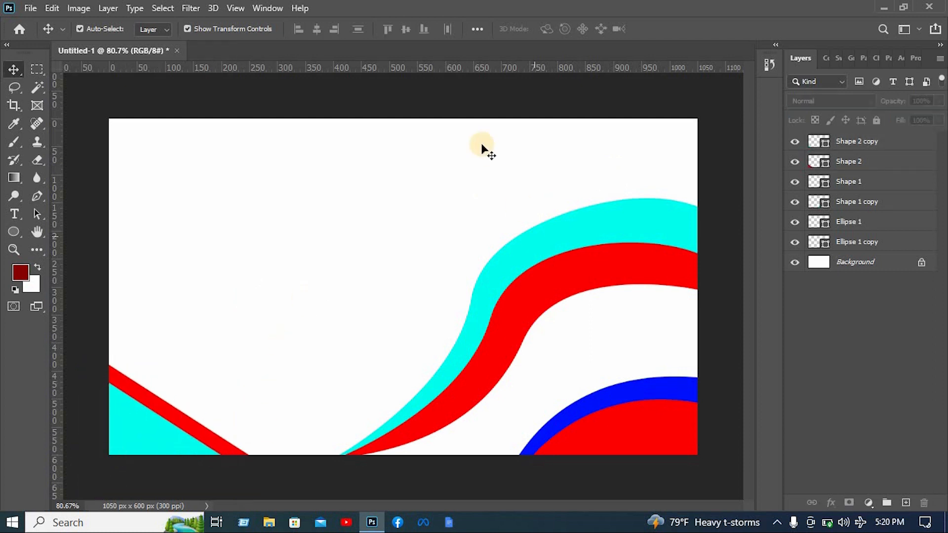
Recolor the red wave with the darker cyan #00d0c4
click(569, 277)
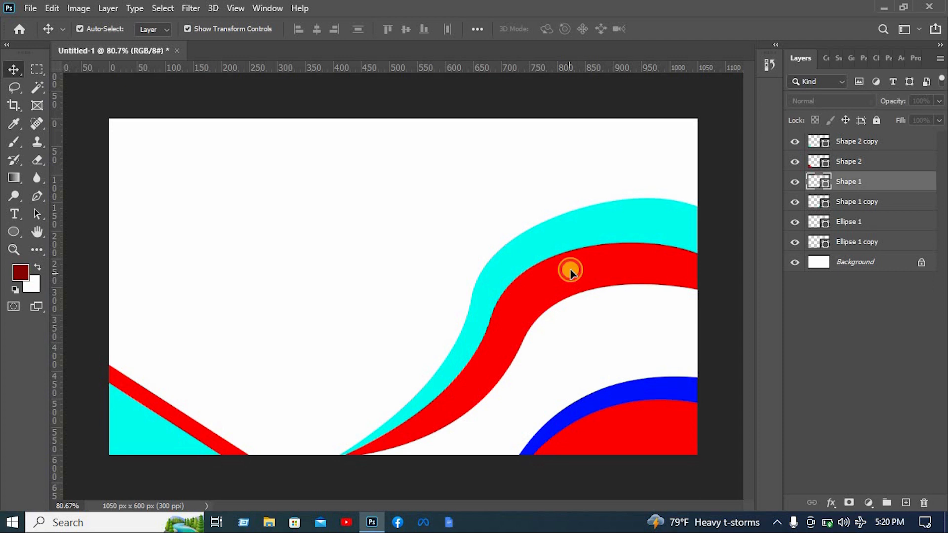
double_click(812, 183)
click(460, 356)
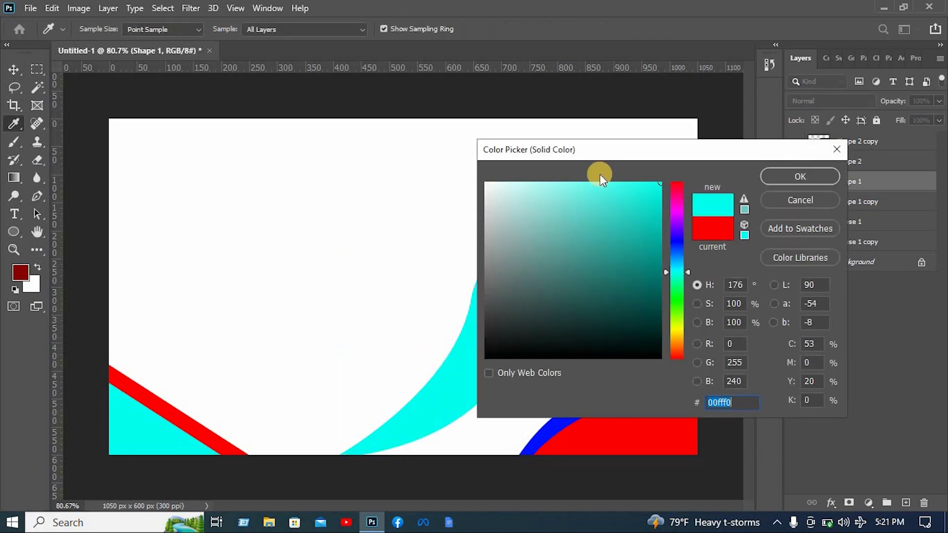
drag(597, 152, 667, 140)
click(739, 215)
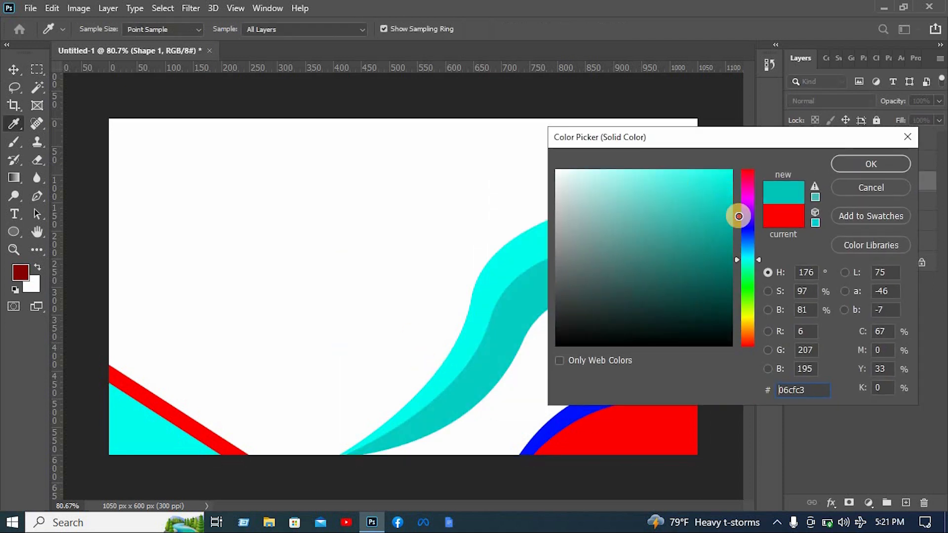
drag(741, 209, 747, 202)
click(869, 166)
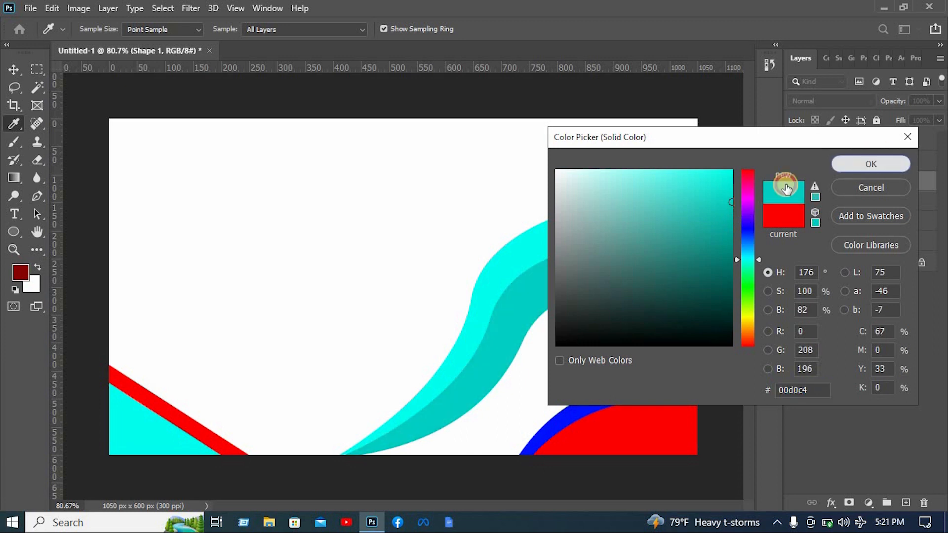
click(221, 352)
Recolor the remaining red triangle behind the cyan one with #00fff0
click(171, 427)
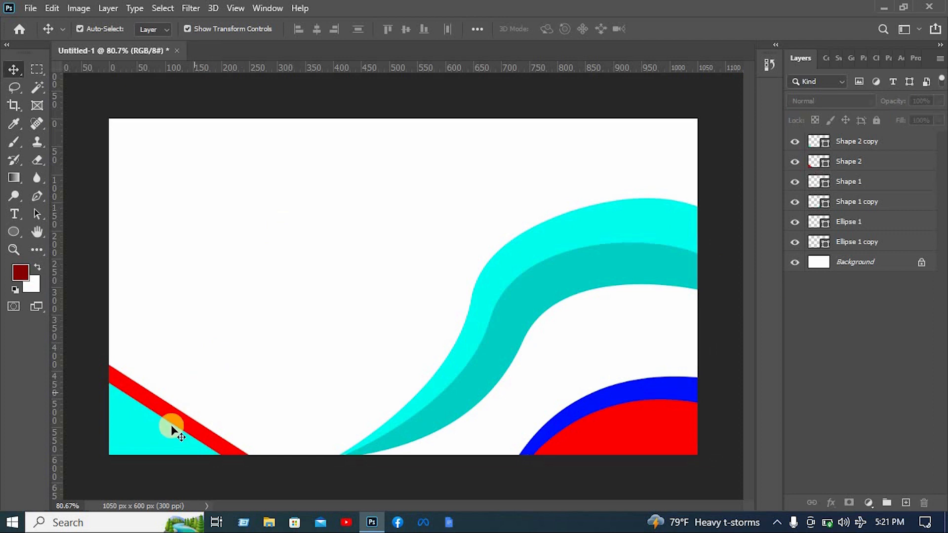
click(823, 163)
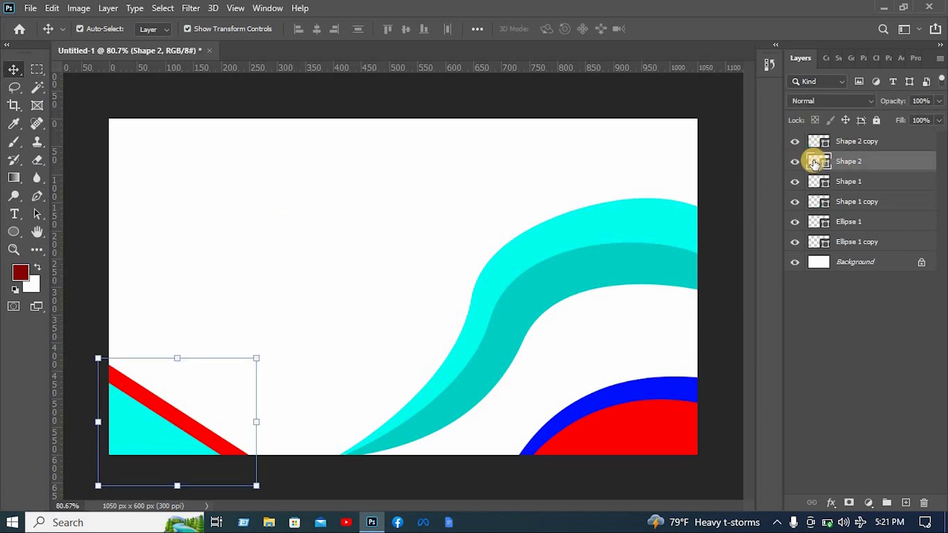
double_click(815, 163)
click(120, 410)
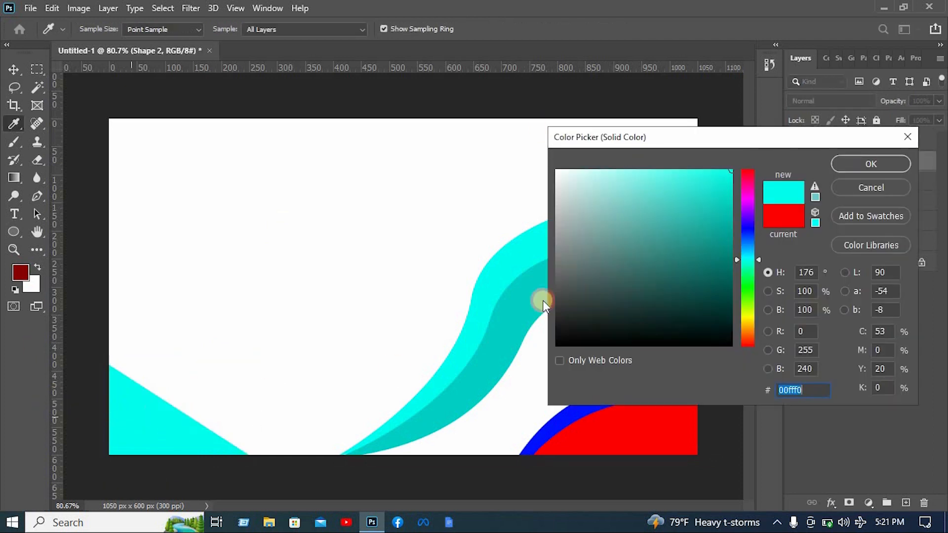
click(871, 164)
key(v)
click(179, 402)
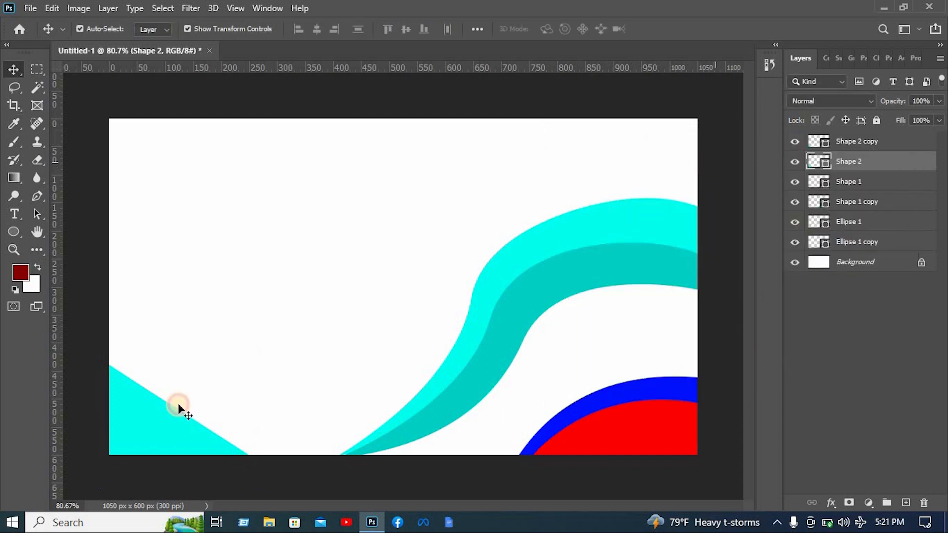
Recolor the front corner triangle with the darker cyan #00d0c4 sampled from the inner wave
click(126, 447)
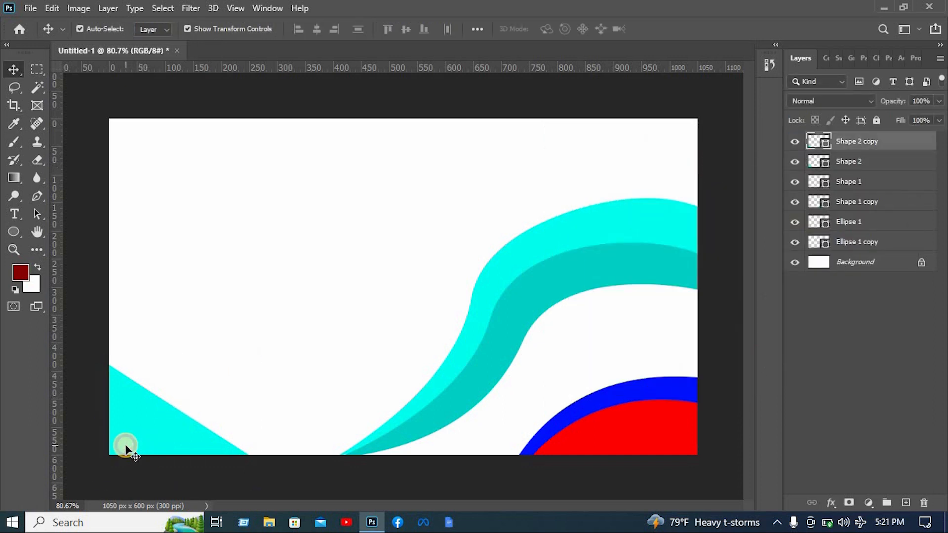
double_click(815, 144)
click(508, 334)
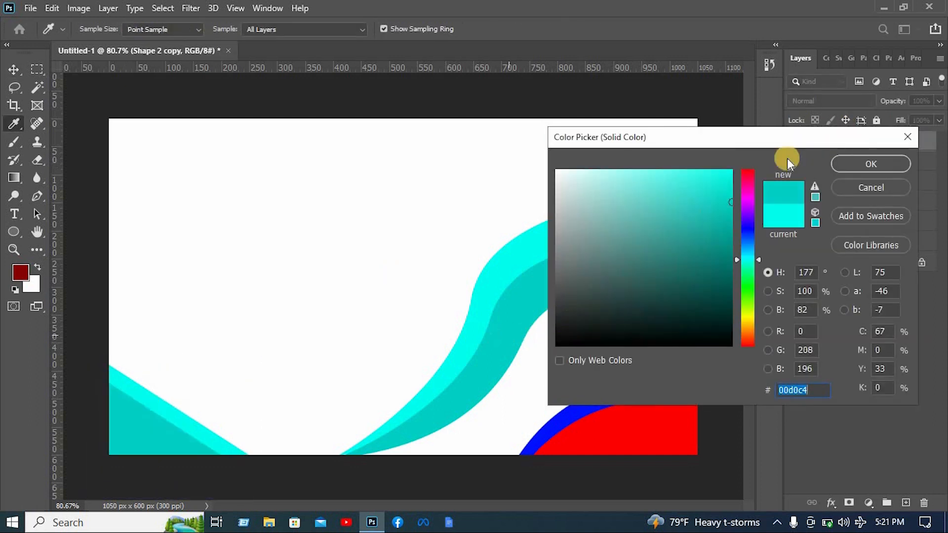
click(860, 167)
Recolor the red ellipse with the inner wave's darker cyan and the blue ellipse behind it with the outer wave's bright cyan
double_click(811, 221)
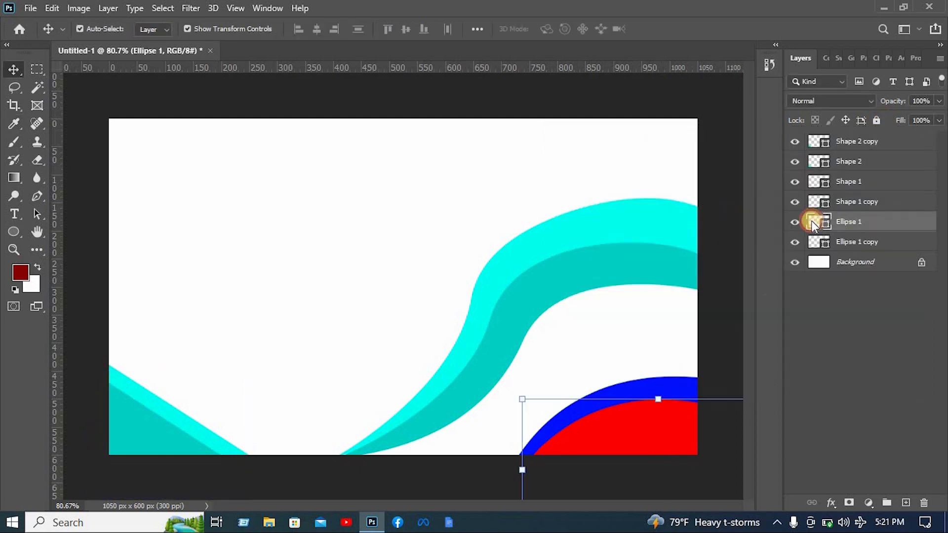
click(514, 321)
click(862, 166)
double_click(815, 242)
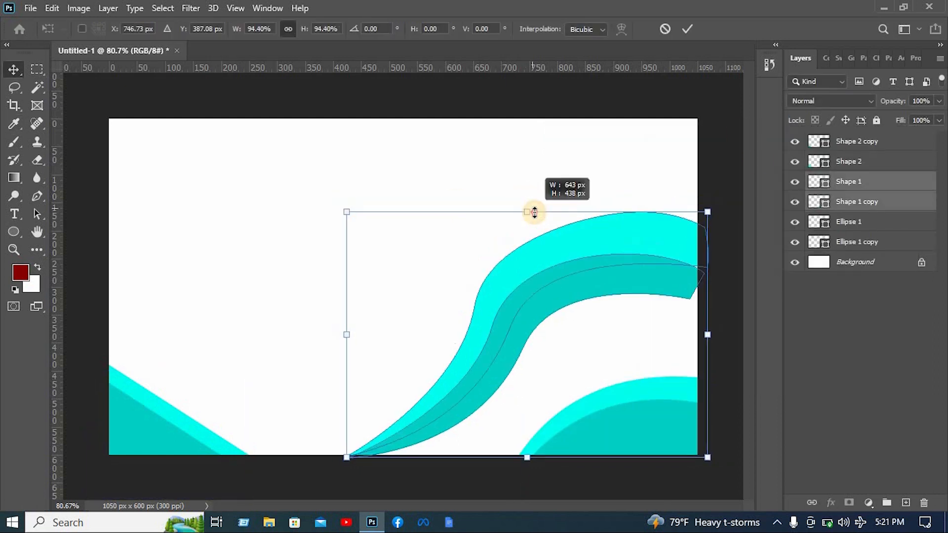
Try to resize the two cyan waves together with Free Transform
drag(535, 212, 541, 191)
key(Return)
key(ctrl+z)
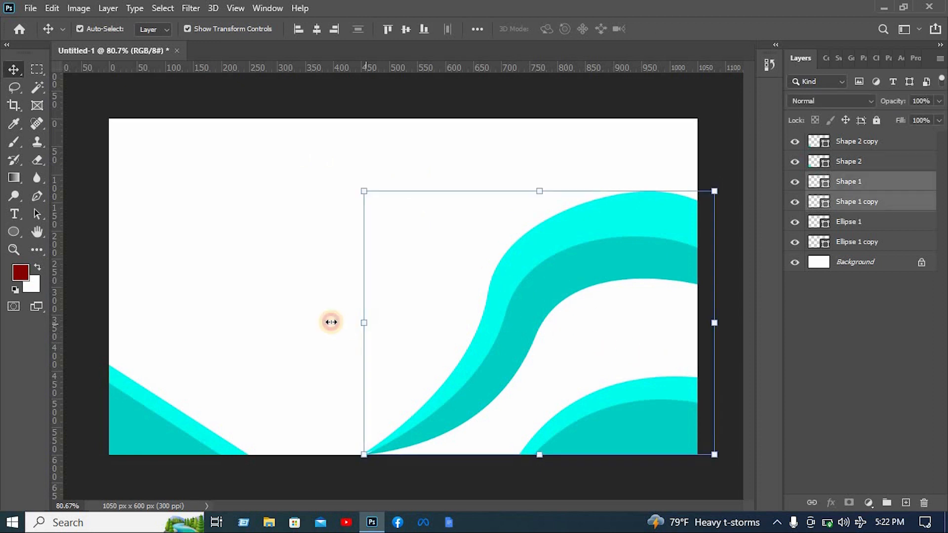
key(ctrl+t)
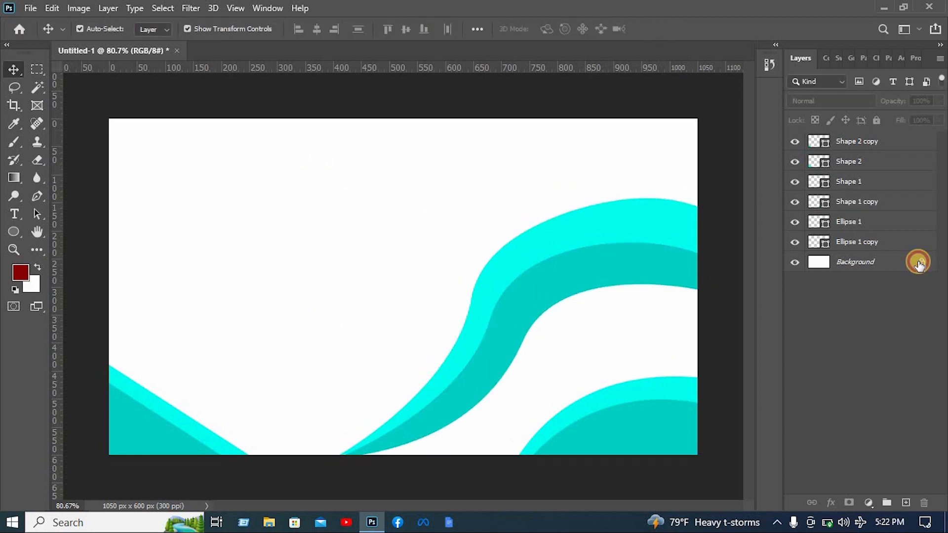
Give the unlocked background layer a dark navy #002a5a Color Overlay and lock the layer again
click(919, 264)
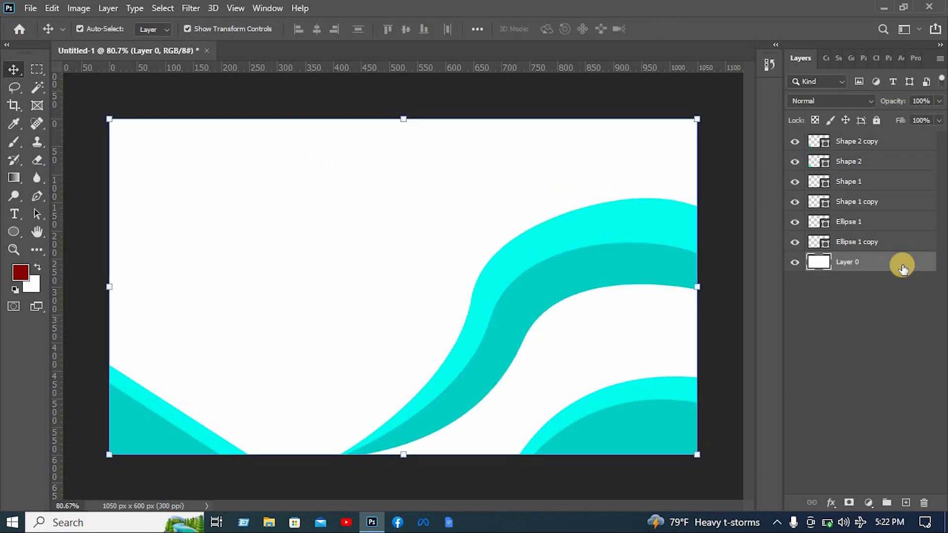
right_click(905, 263)
click(768, 22)
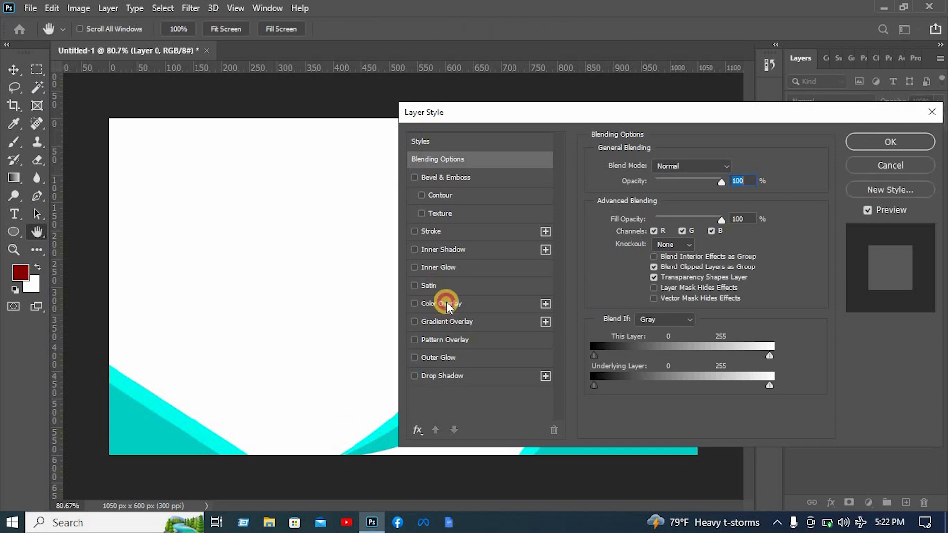
click(447, 302)
click(737, 168)
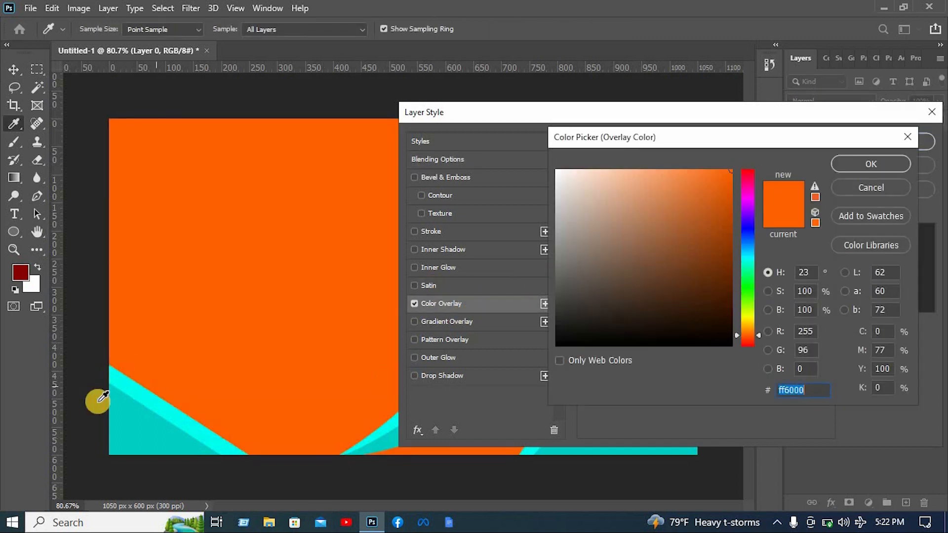
click(325, 348)
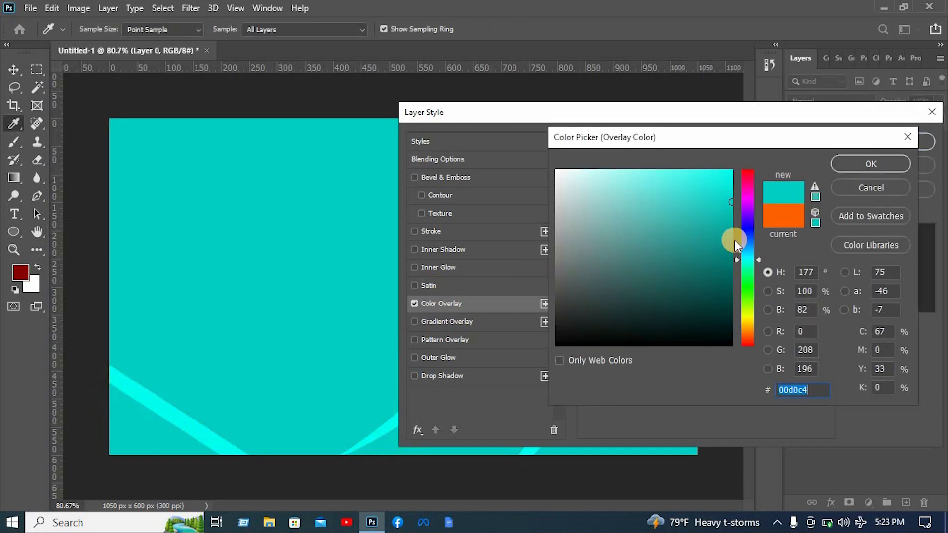
drag(762, 257, 760, 242)
drag(690, 247, 729, 284)
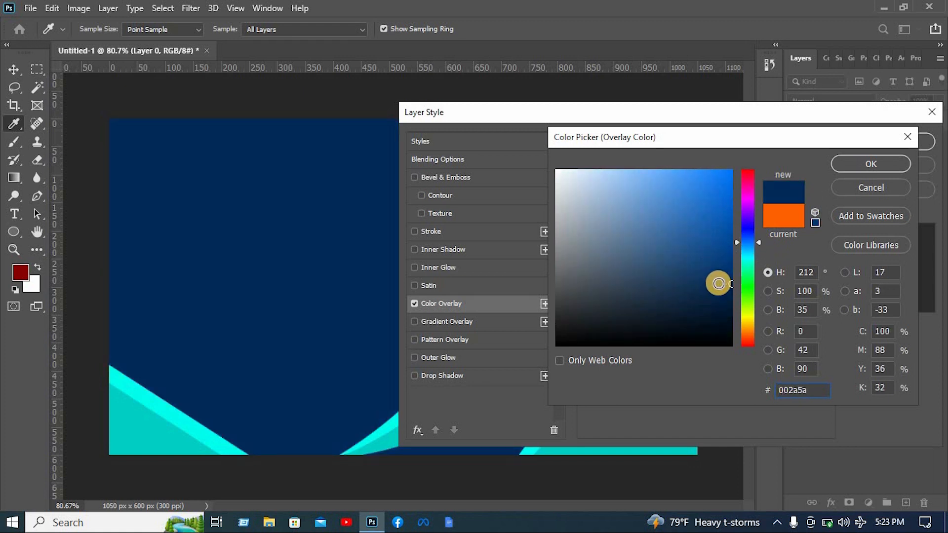
click(867, 168)
click(898, 140)
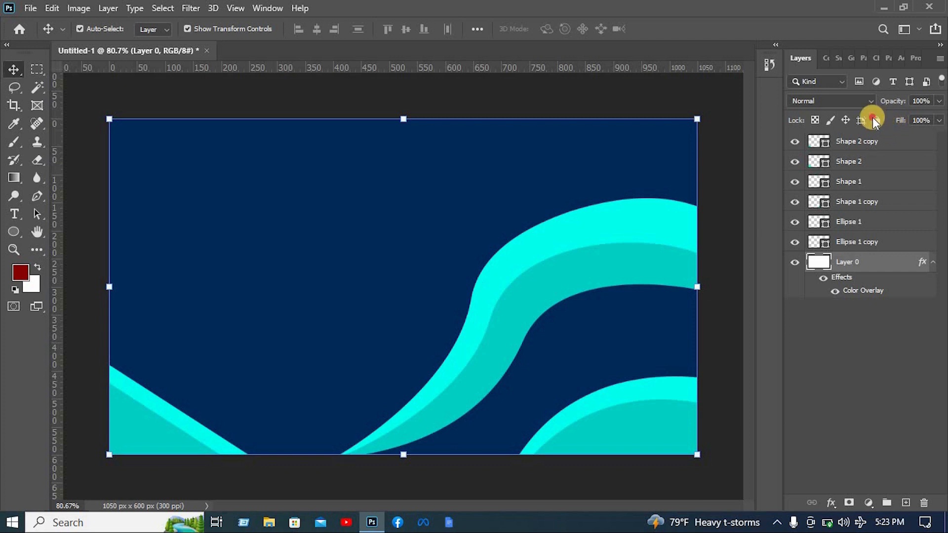
click(872, 120)
Recolor the outer bright cyan wave with the light blue #00b4ff
click(677, 214)
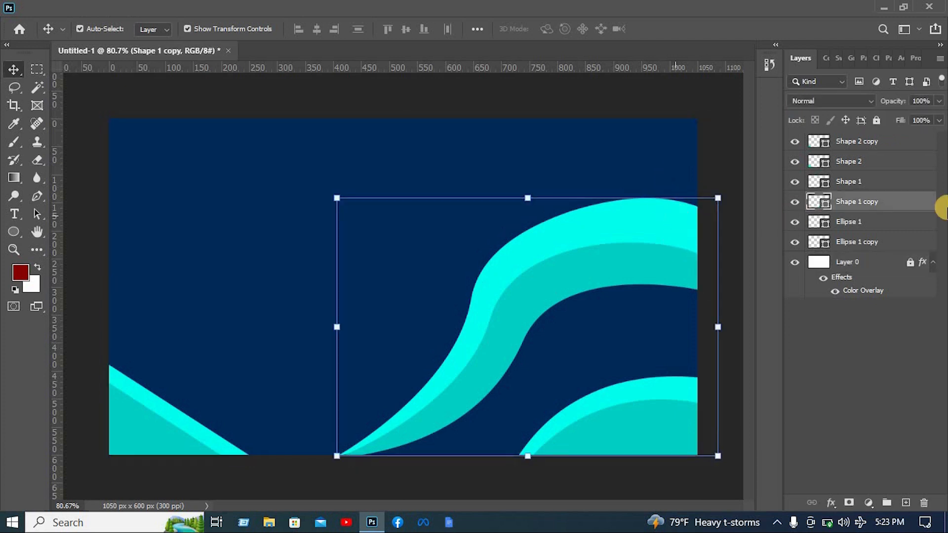
double_click(812, 202)
click(328, 232)
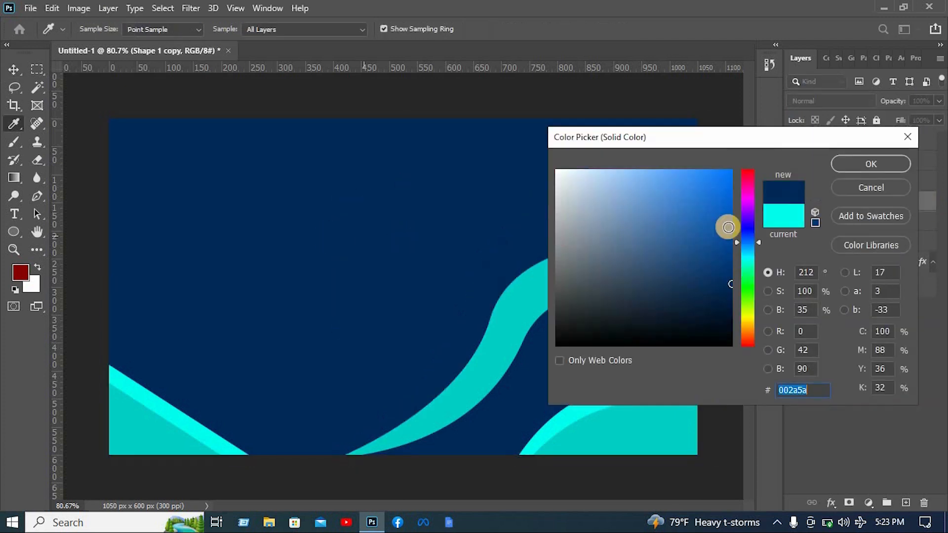
click(736, 209)
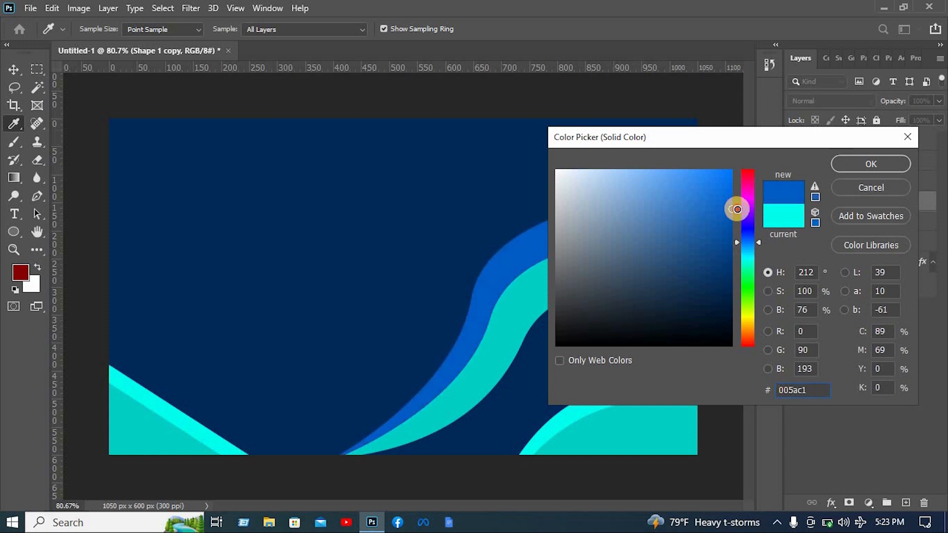
drag(741, 196, 739, 169)
click(748, 249)
key(Return)
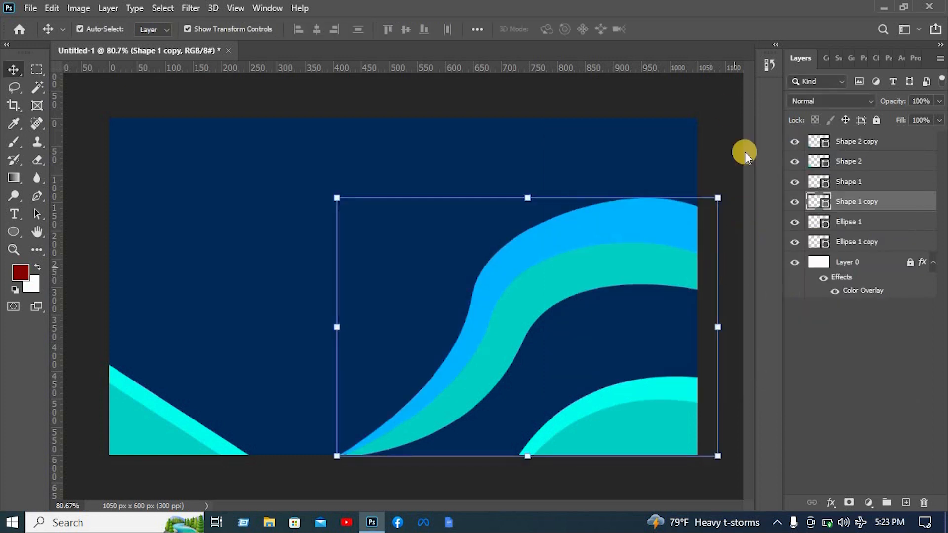
Recolor the inner darker cyan wave with the medium blue #0057ba
click(682, 258)
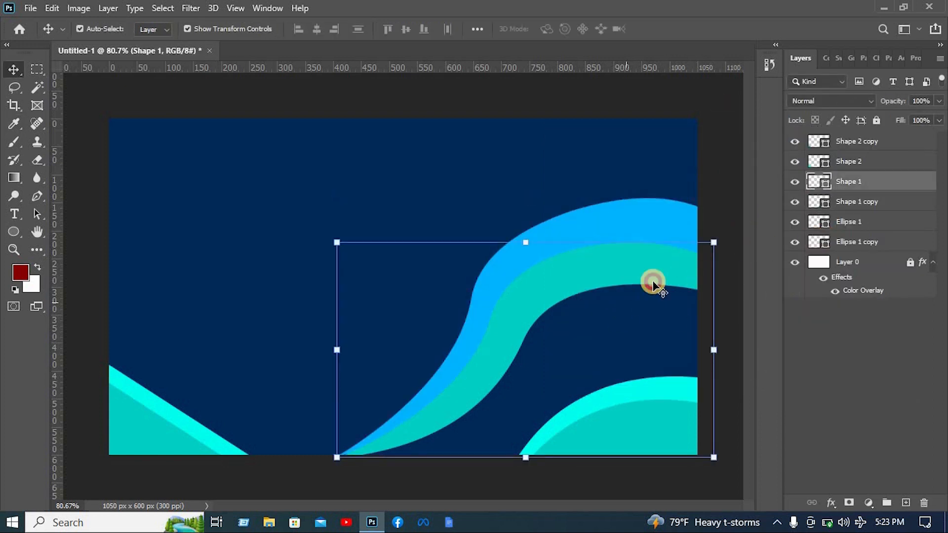
double_click(816, 183)
click(502, 257)
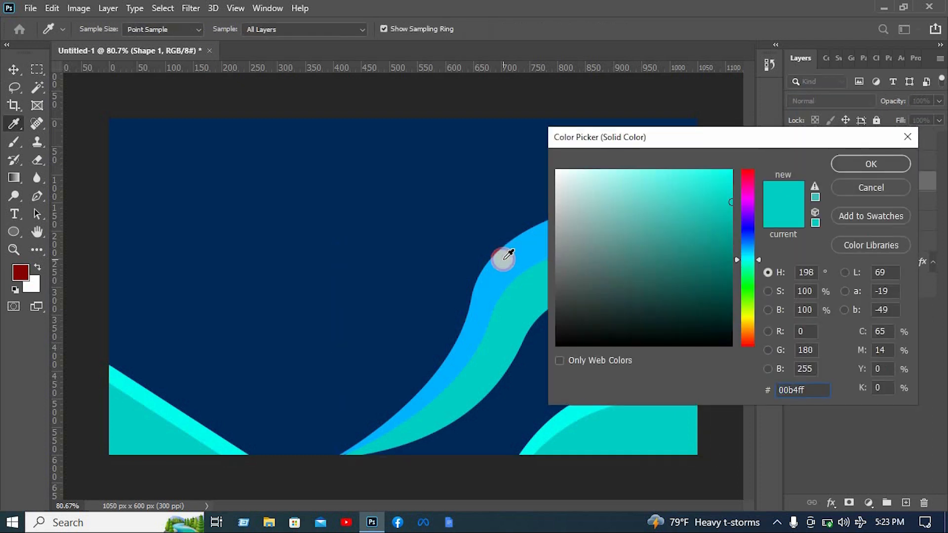
click(279, 210)
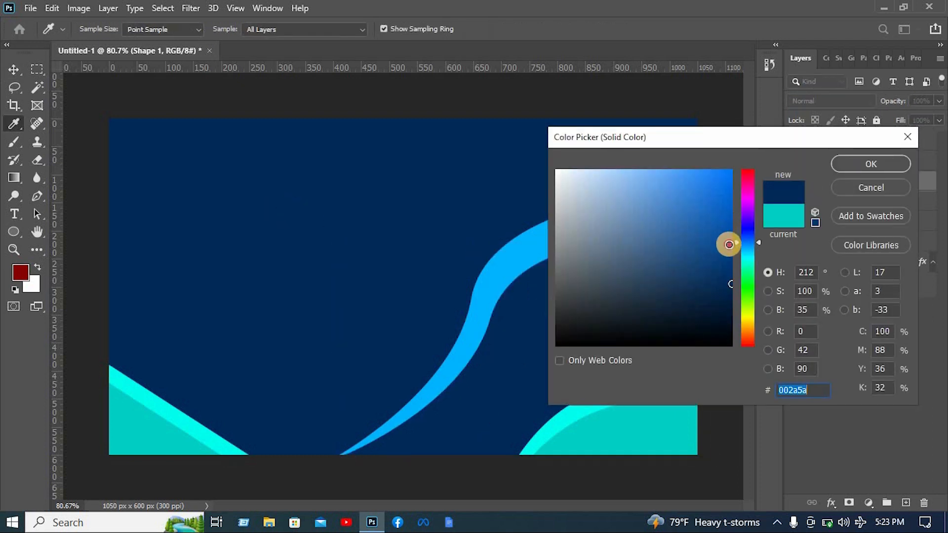
drag(729, 244, 733, 217)
click(870, 165)
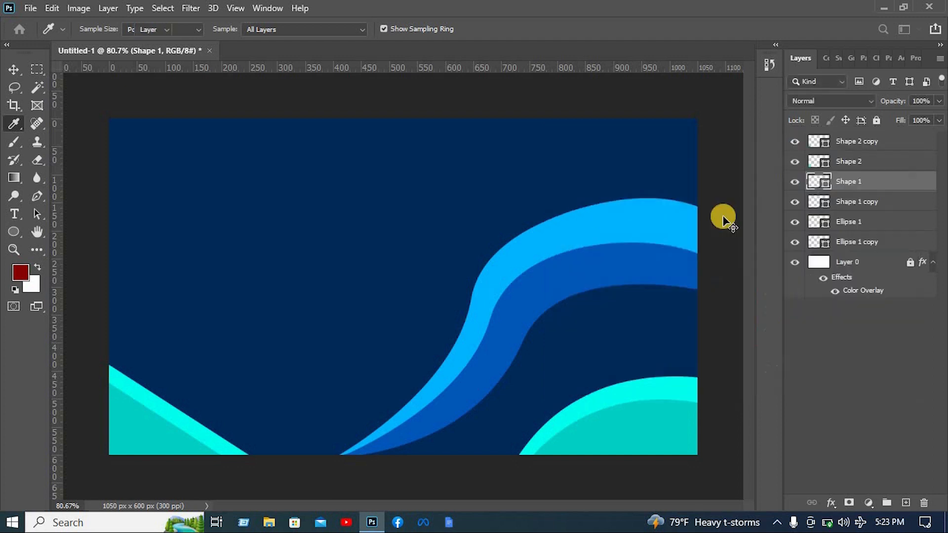
key(v)
click(723, 217)
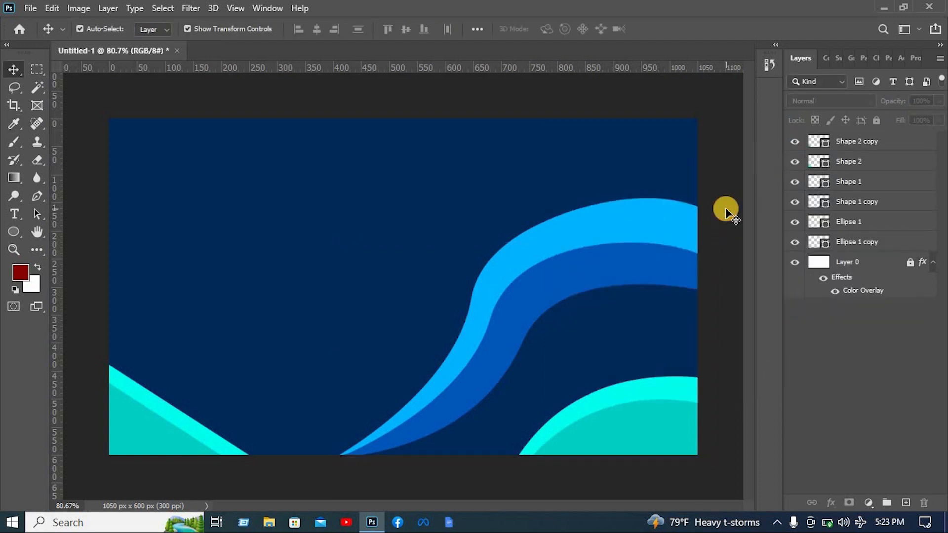
Recolor the inner ellipse at the canvas's lower-right corner with the medium blue #0057ba sampled from the inner wave
click(647, 426)
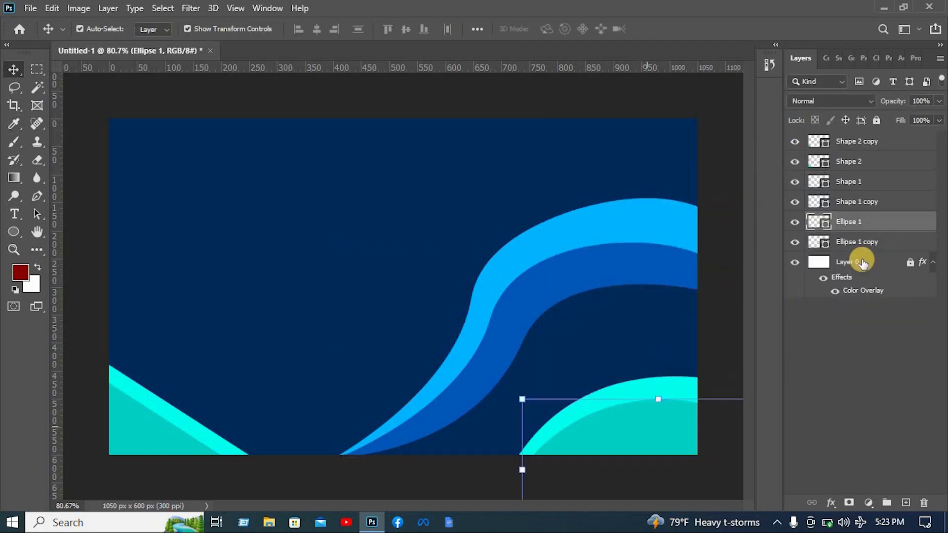
double_click(820, 223)
click(510, 292)
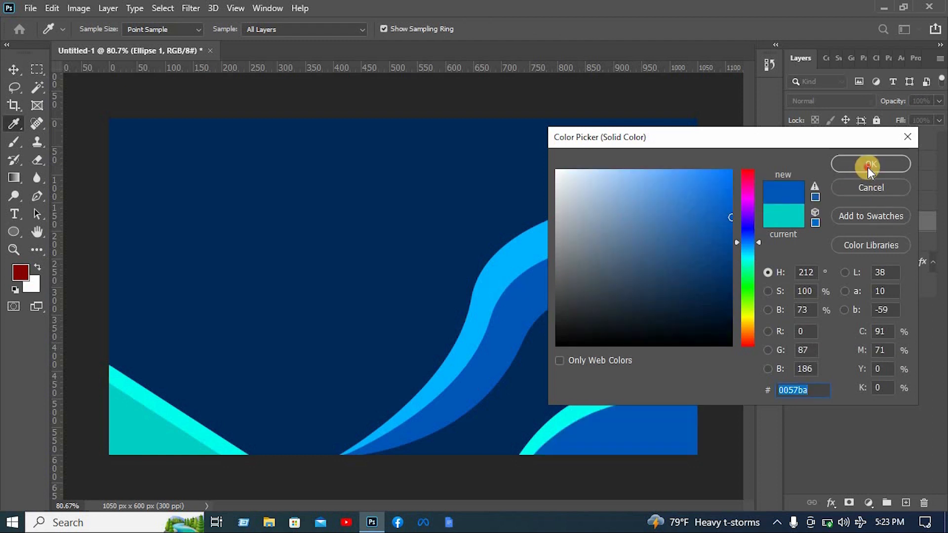
click(870, 165)
Recolor the outer ellipse copy in the lower-right corner with the light blue sampled from the outer wave
click(682, 387)
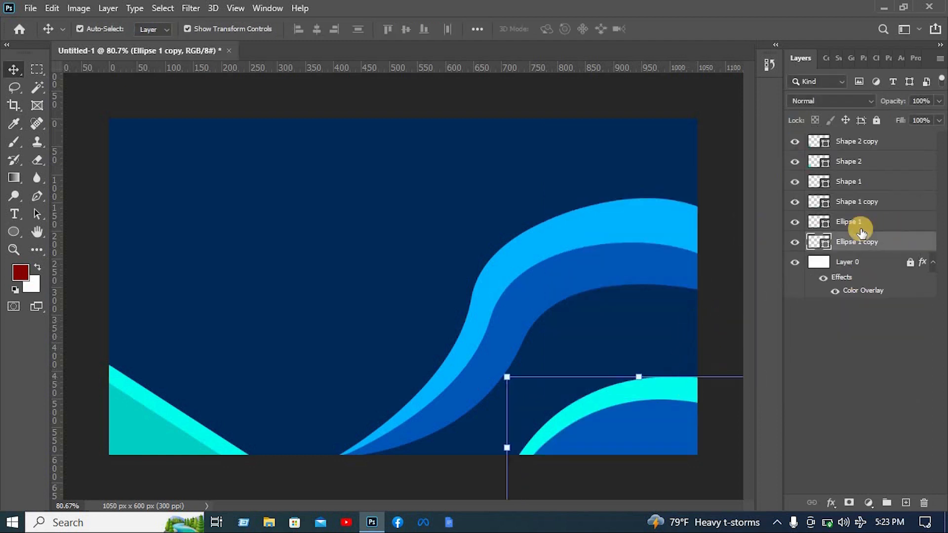
double_click(808, 242)
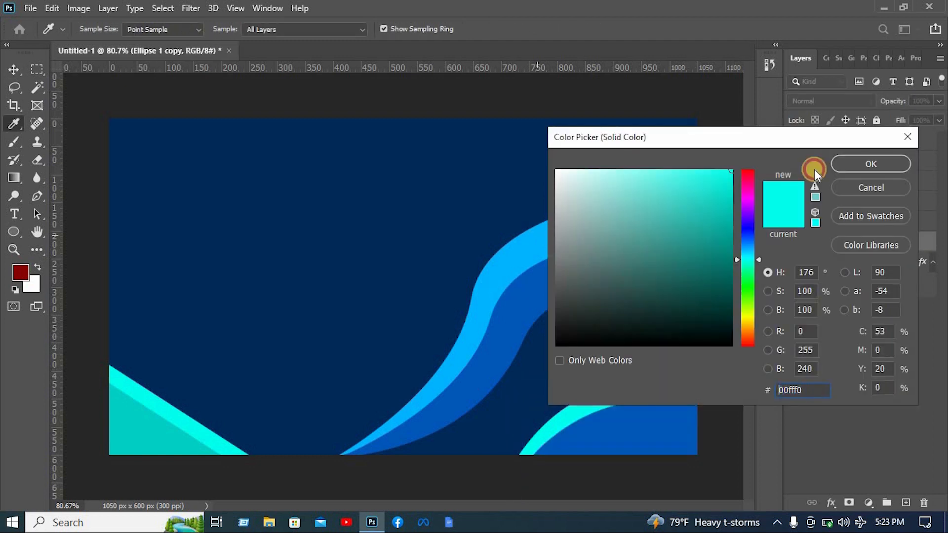
click(537, 235)
click(864, 166)
Recolor the outer triangle in the canvas's lower-left corner with the outer wave's light blue
click(227, 449)
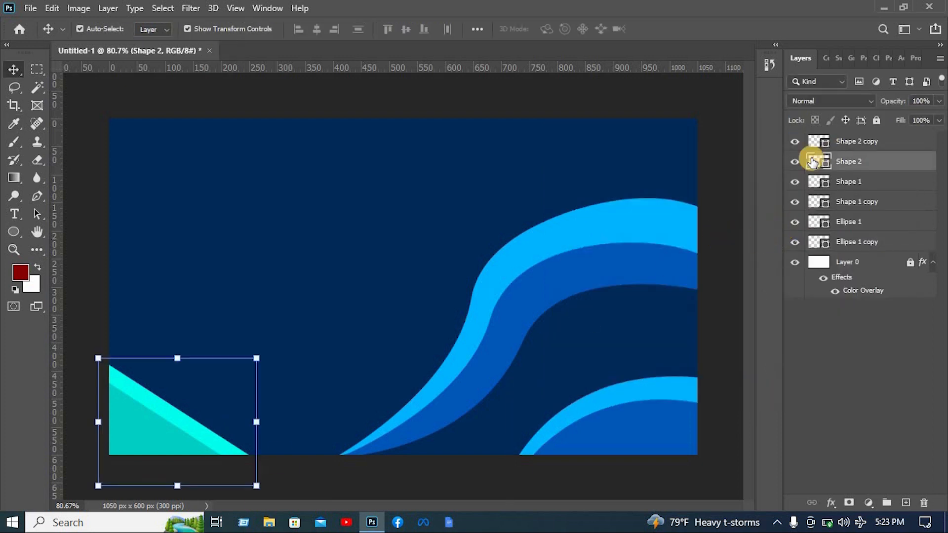
double_click(812, 161)
click(529, 244)
click(851, 172)
click(264, 435)
Recolor the inner triangle in the lower-left corner with the inner wave's medium blue
click(195, 443)
double_click(812, 140)
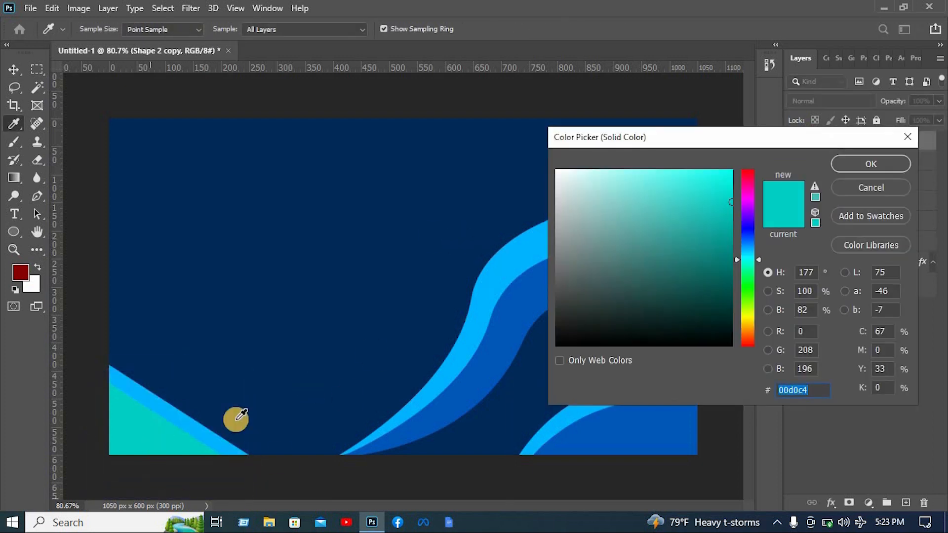
click(236, 418)
click(871, 164)
click(705, 247)
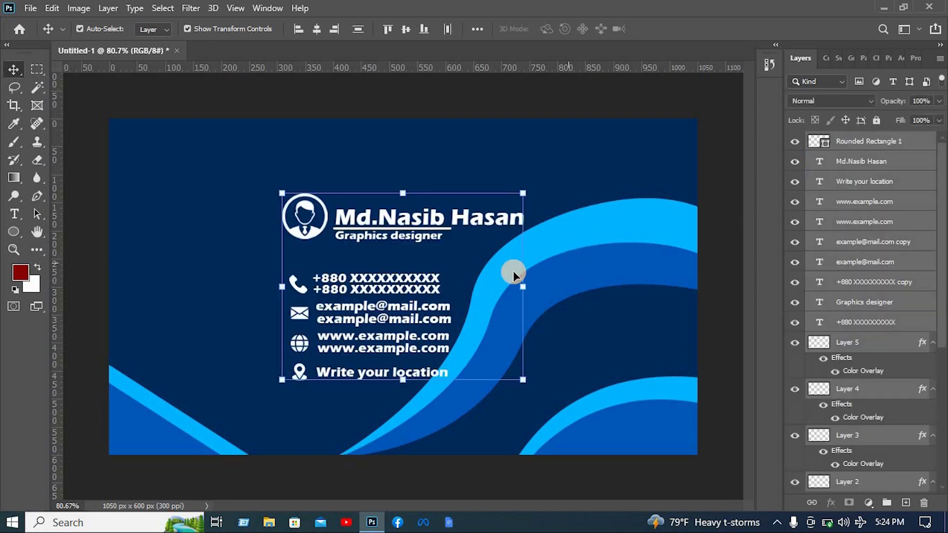
Move the name and contact details to the upper left of the card, and enlarge the contact block slightly and shift it lower
drag(512, 271, 378, 202)
drag(333, 328, 111, 190)
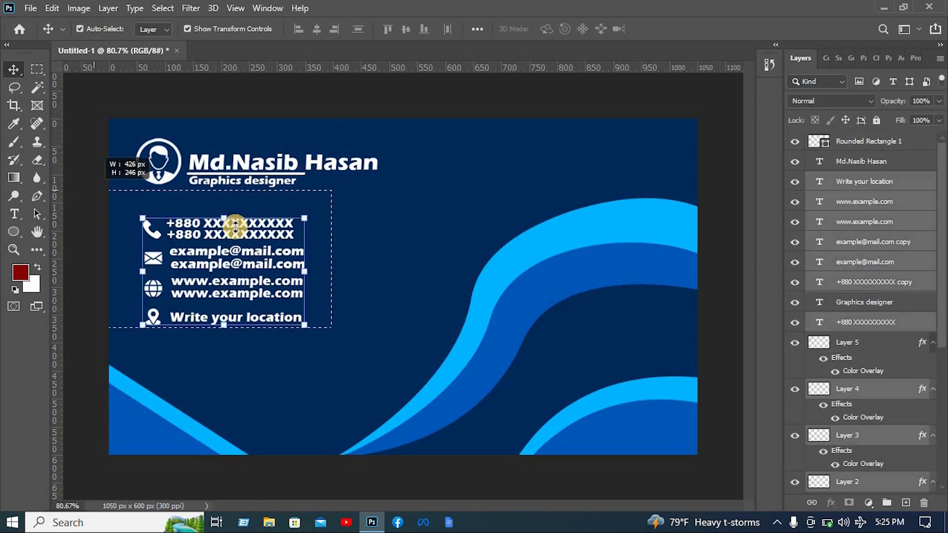
drag(235, 225, 228, 257)
mouse_move(301, 251)
mouse_down()
mouse_move(330, 237)
mouse_move(290, 253)
mouse_move(292, 264)
mouse_up()
drag(338, 244, 276, 263)
click(687, 31)
click(720, 170)
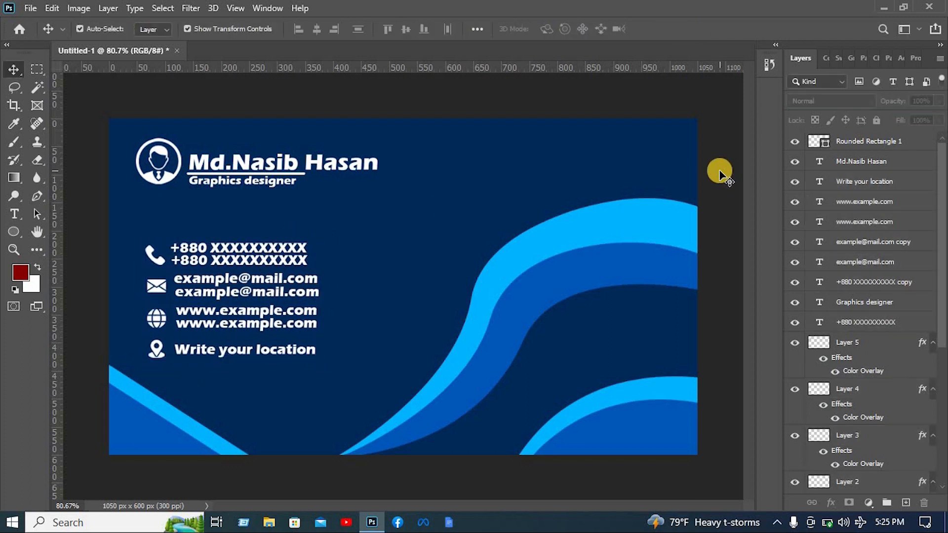
Open the logo file Nasib IT.png, bring it into the card, scale it to 16.60% and place it beside the contact details
click(31, 9)
click(41, 34)
double_click(203, 130)
click(170, 127)
click(356, 333)
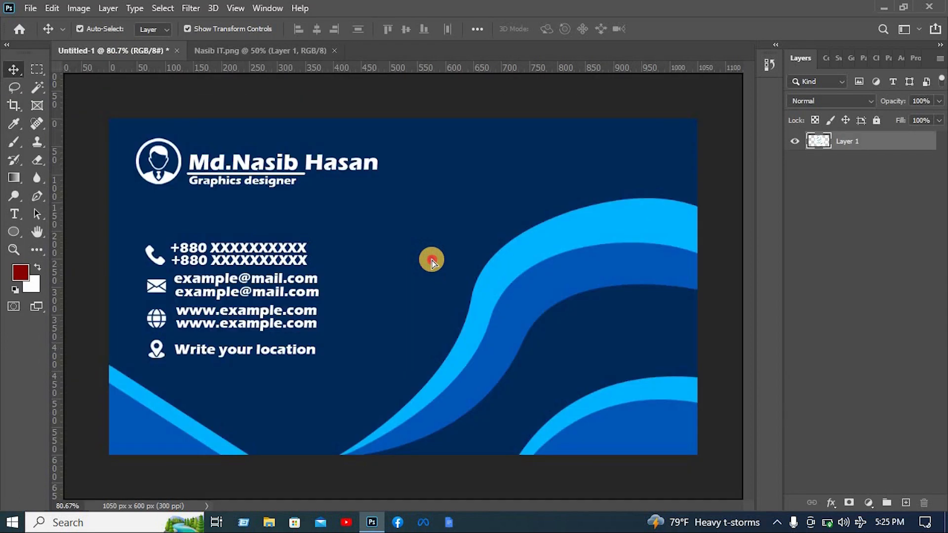
drag(205, 247, 435, 286)
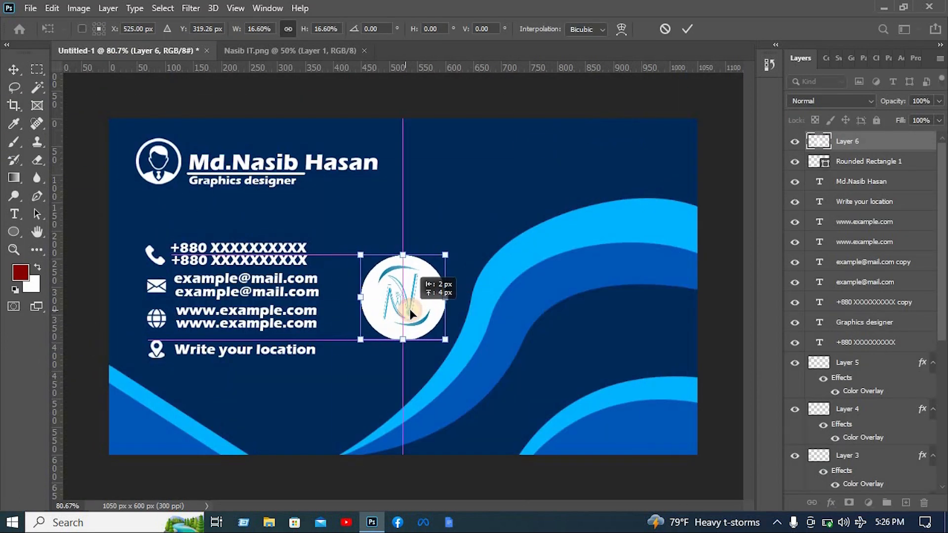
click(687, 29)
Draw a vertical rounded rectangle divider about 5 px wide and 310 px high and center it between the contact details and the logo
scroll(389, 309, up, 2)
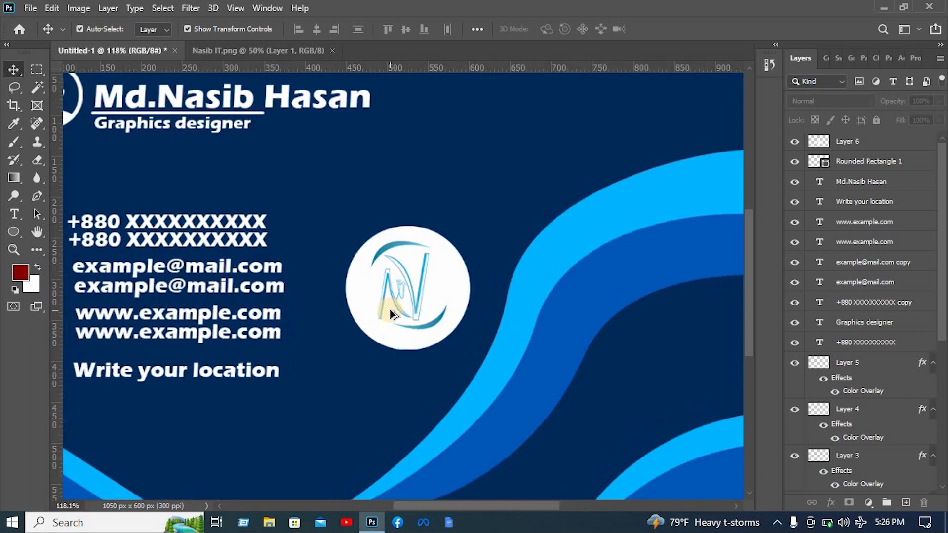
click(7, 235)
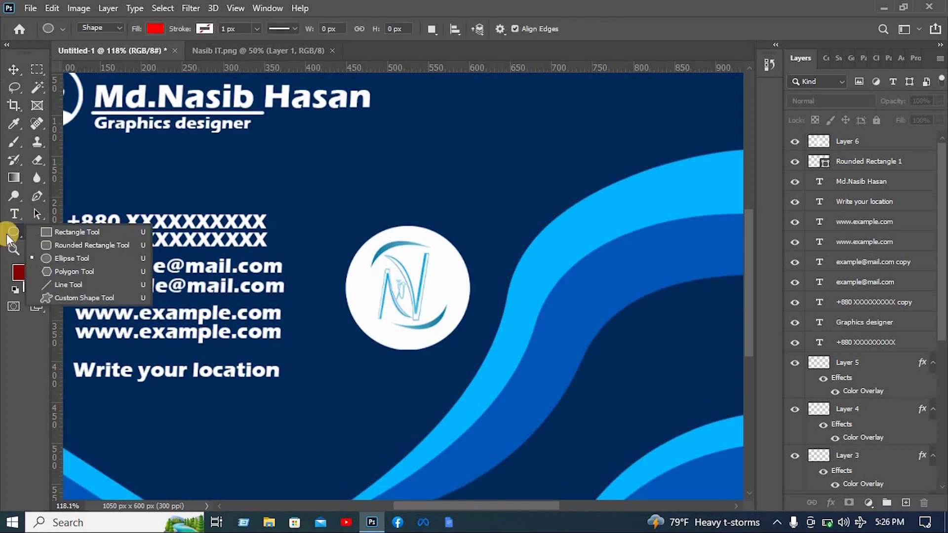
click(88, 245)
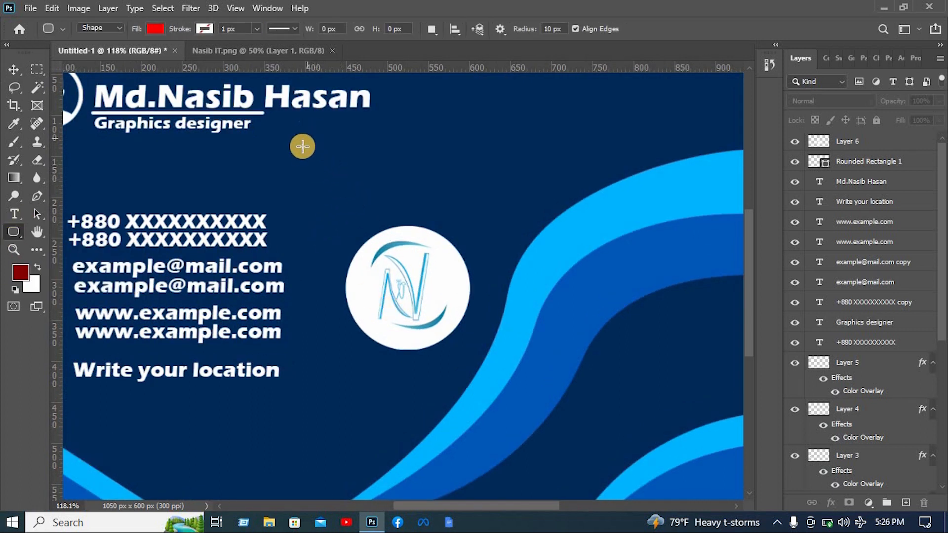
drag(321, 180, 322, 433)
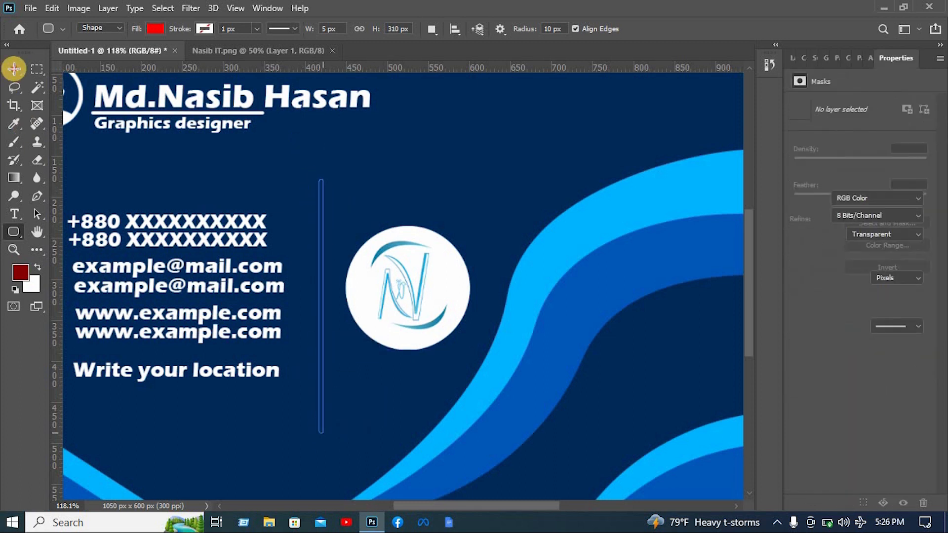
click(14, 69)
drag(320, 217, 313, 245)
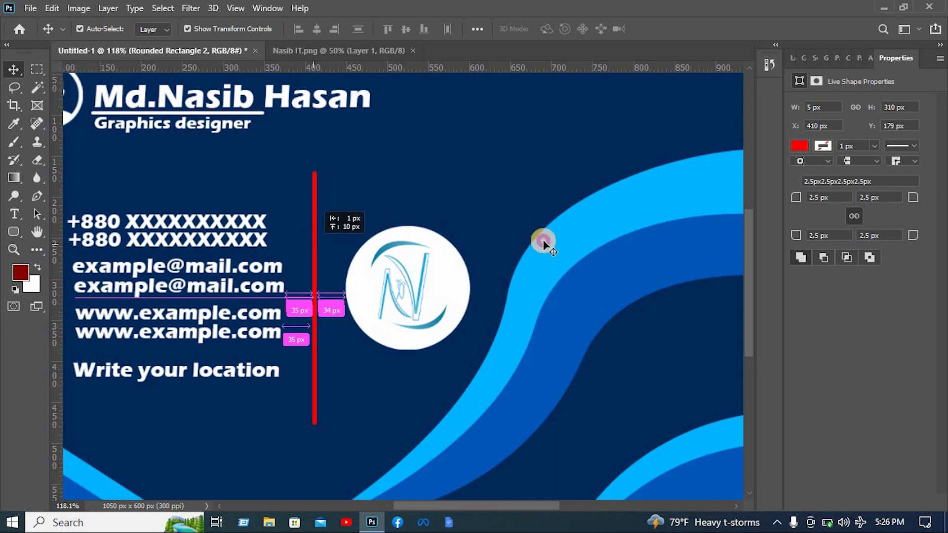
Fill the vertical divider with the light blue used for the outer wave
click(797, 147)
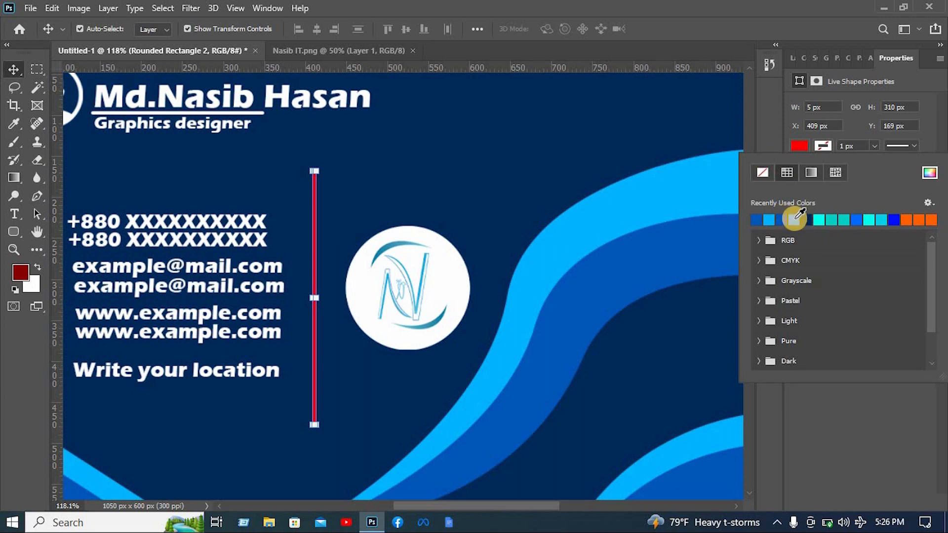
click(794, 219)
click(400, 167)
Shorten the divider to suit the contact block's height and move the logo slightly up and closer to it
scroll(400, 167, down, 7)
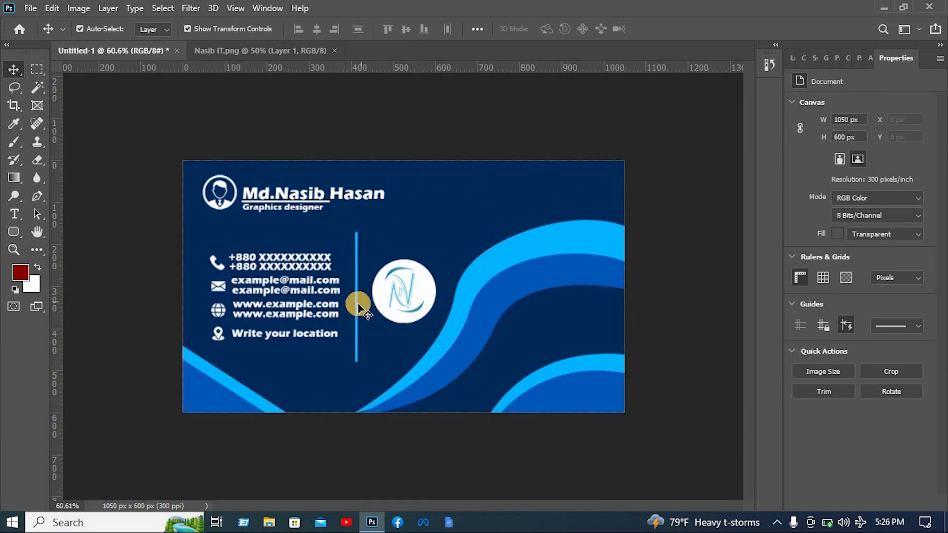
click(357, 305)
drag(356, 363, 352, 322)
drag(423, 286, 406, 270)
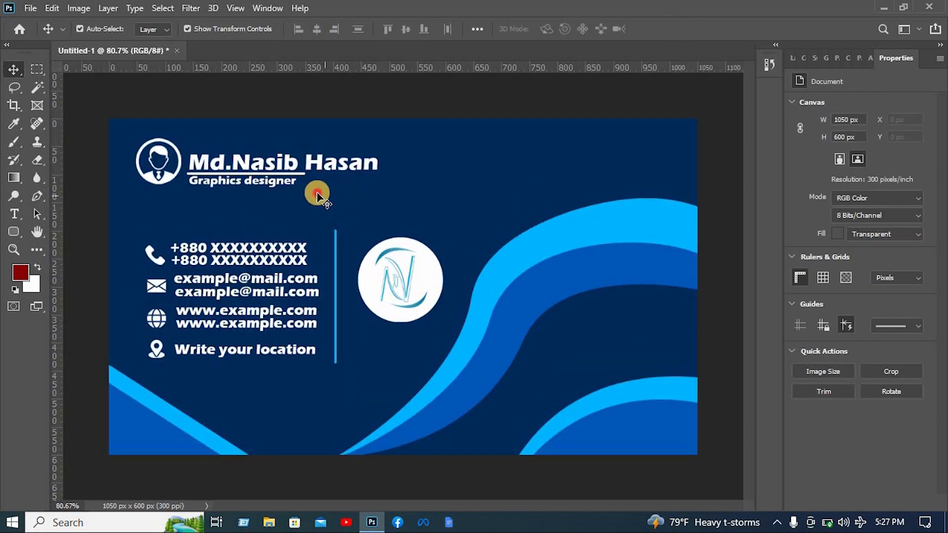
Duplicate the name, underline and job title below the logo and change the copied name to "Nasib IT" at 9 pt
drag(317, 190, 370, 338)
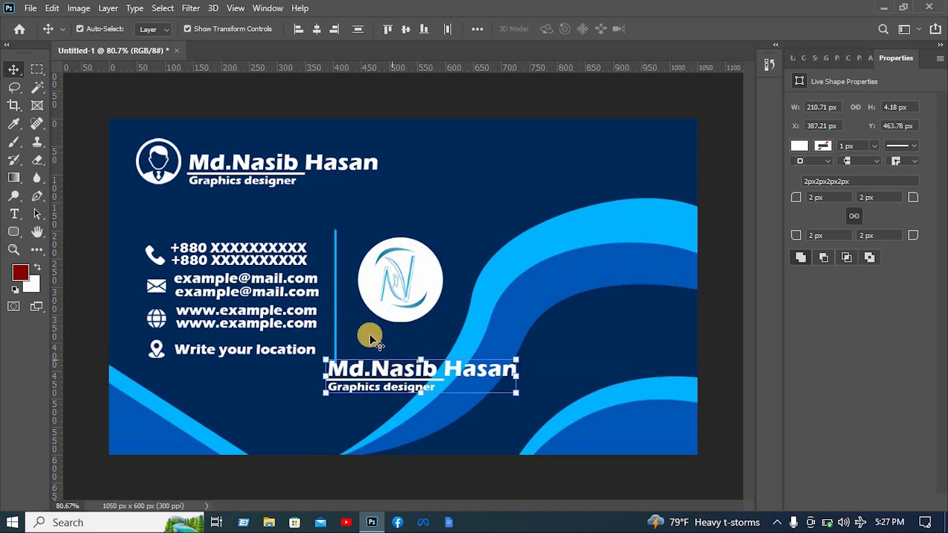
click(365, 332)
double_click(405, 368)
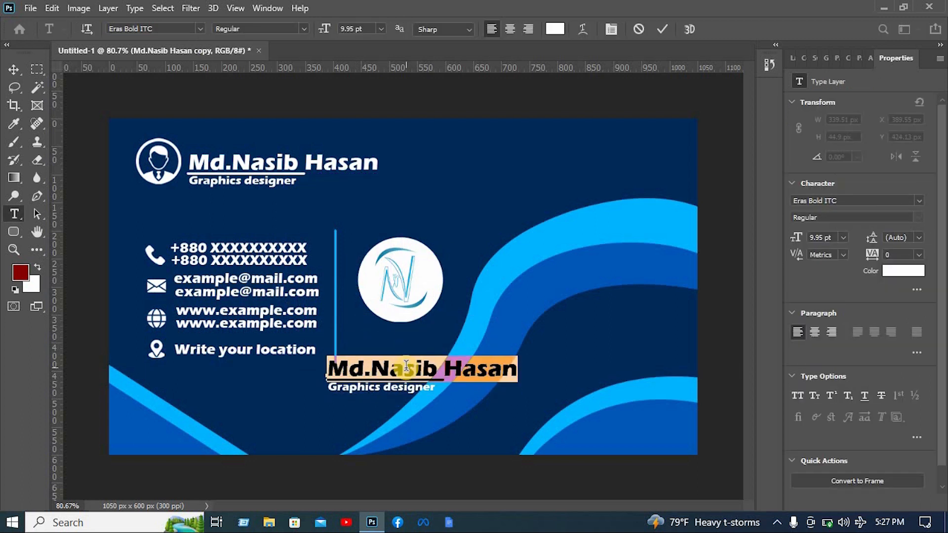
text(N)
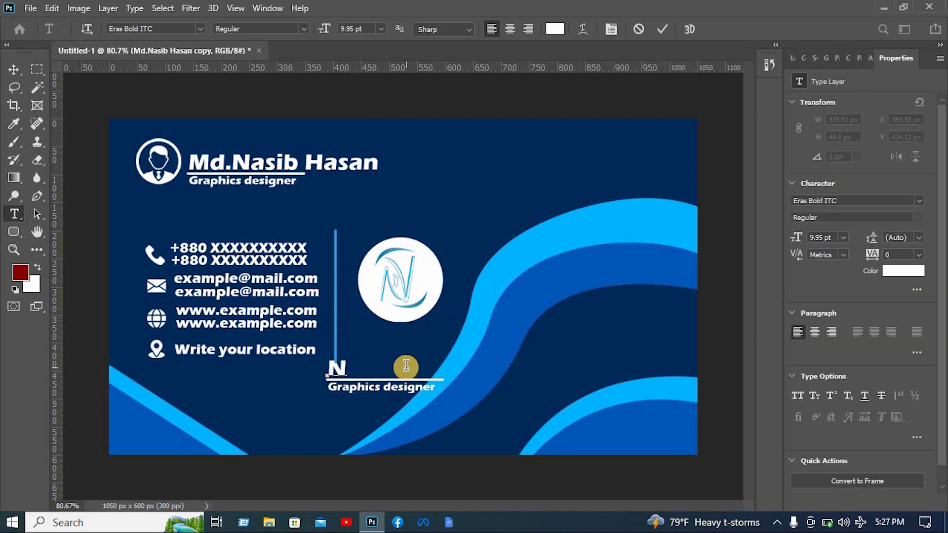
text(asib)
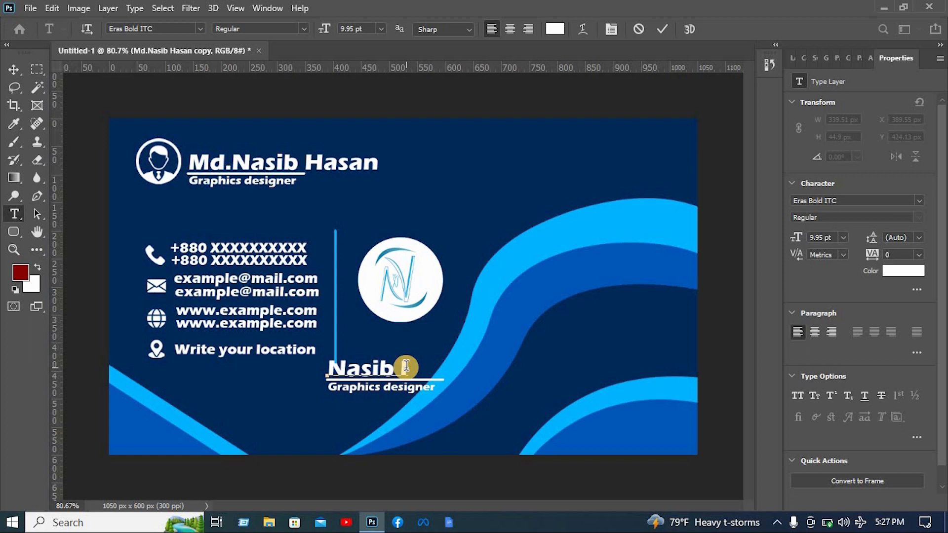
text( IT)
click(656, 28)
key(v)
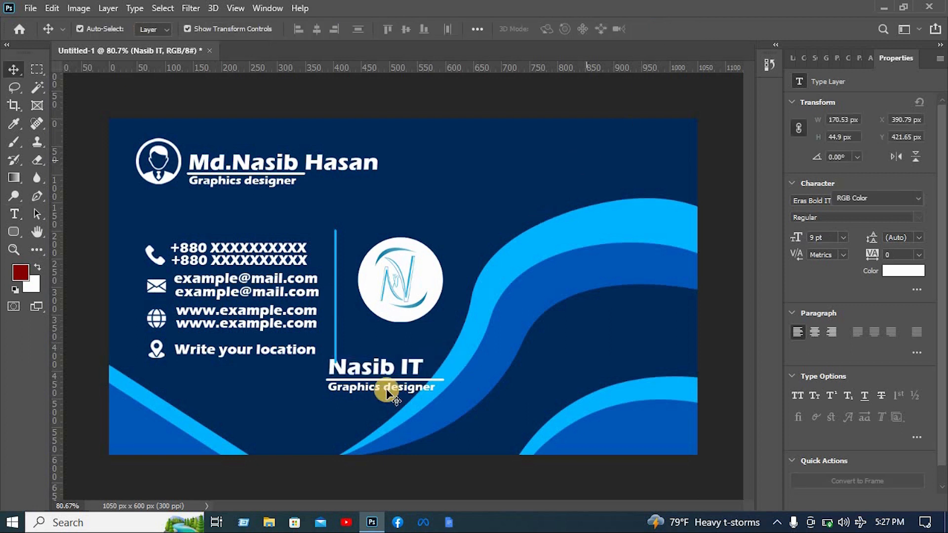
Replace the copied job title under the company name with "An IT based company"
double_click(388, 389)
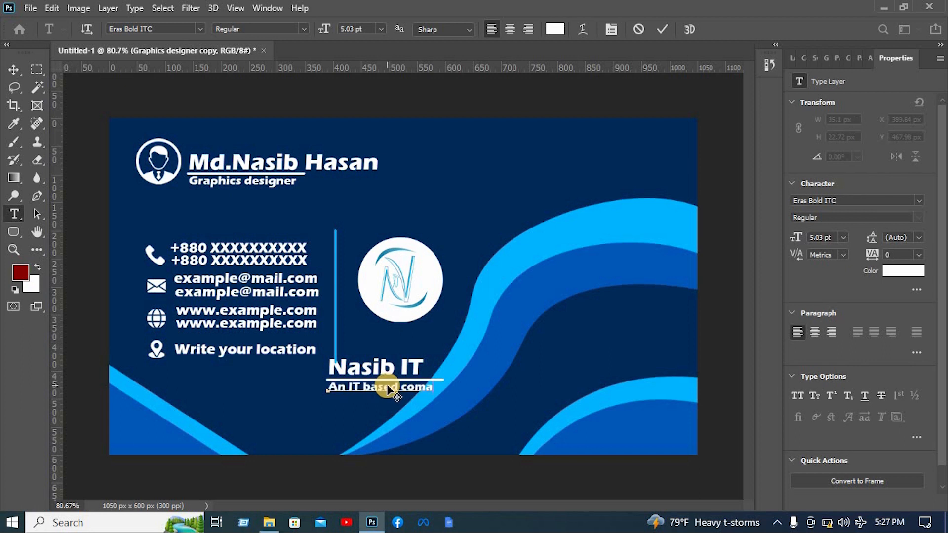
click(662, 29)
key(v)
click(645, 311)
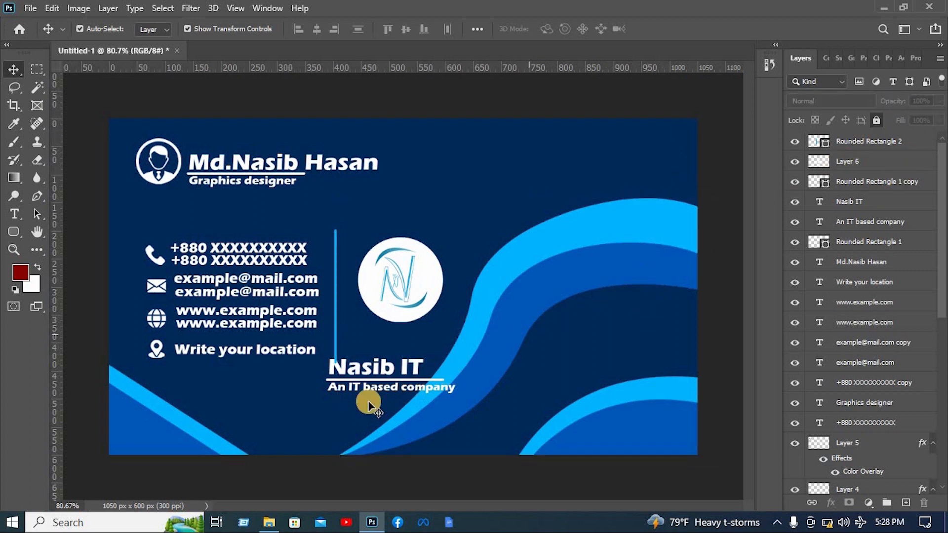
Move the company name, underline and tagline up directly beneath the logo and scale them together to 90.36%
drag(362, 392, 384, 359)
key(ctrl+z)
drag(382, 369, 395, 333)
drag(468, 359, 463, 356)
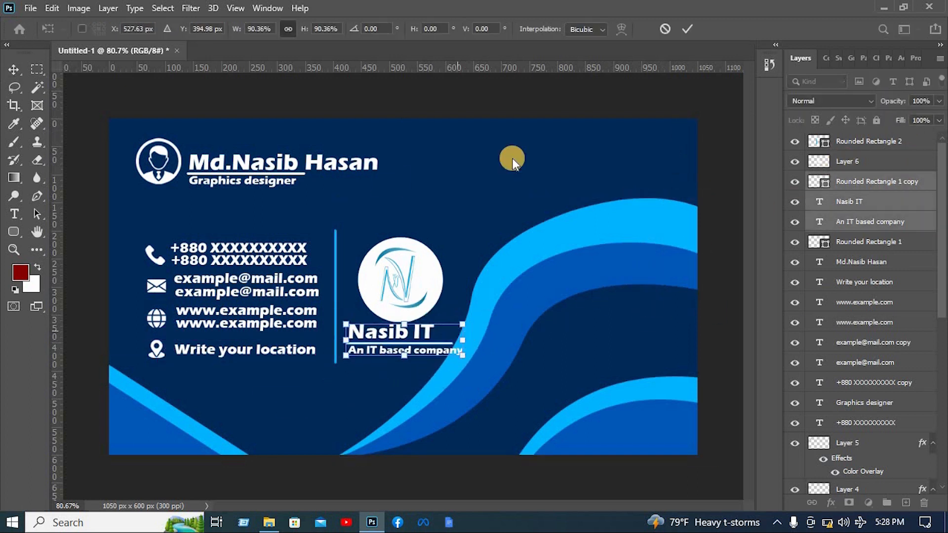
click(687, 29)
Shift the circular logo slightly upward to leave a small gap above the company name
click(405, 281)
drag(404, 281, 403, 273)
drag(422, 370, 453, 290)
drag(419, 282, 423, 289)
drag(404, 359, 403, 370)
drag(414, 301, 414, 293)
click(686, 29)
click(716, 193)
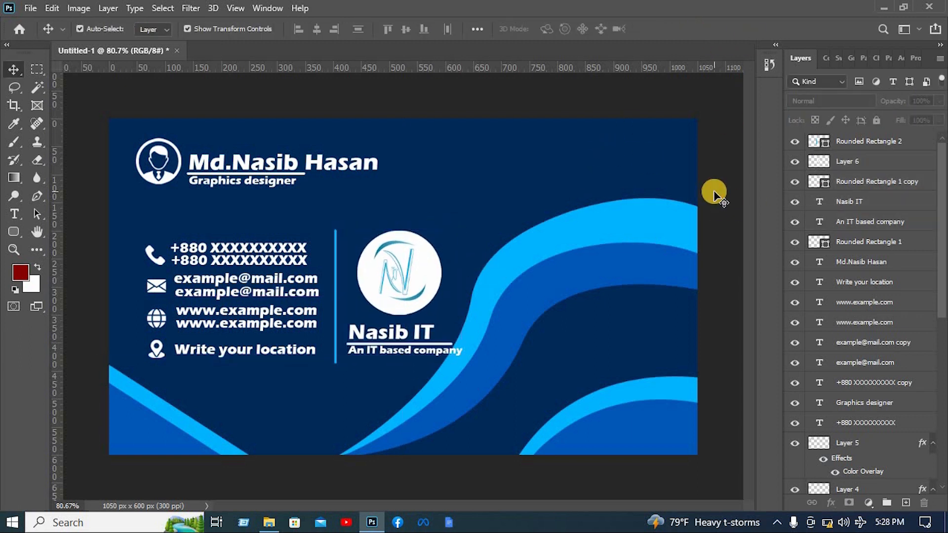